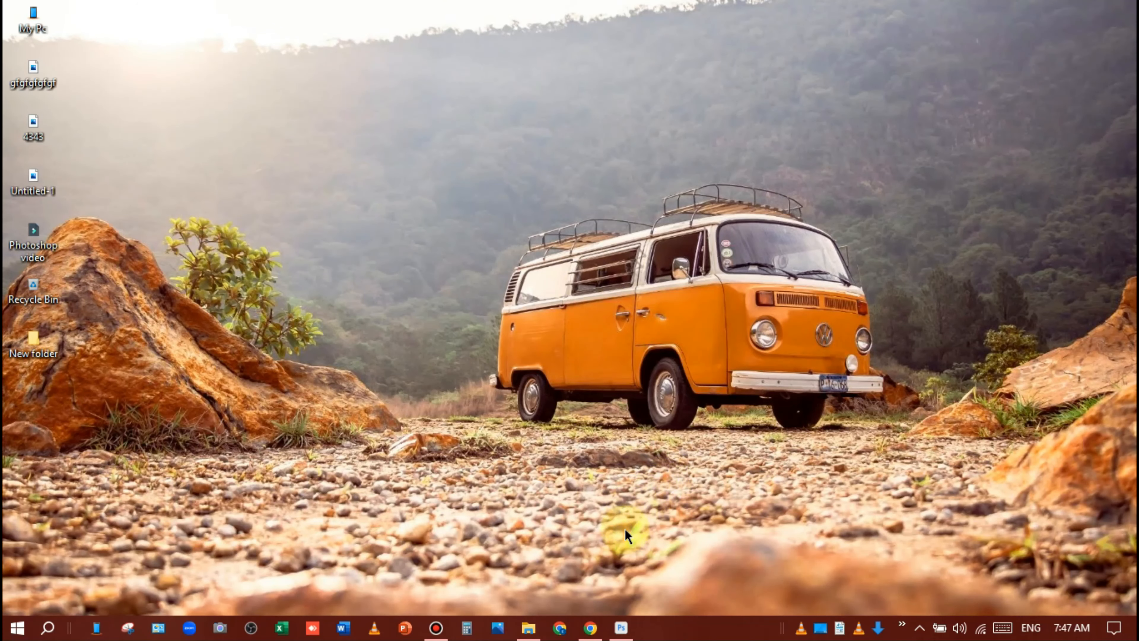
Switch to Photoshop and add a new alpha channel to the open car photo
{"action": "left_click", "coordinate": [621, 627]}
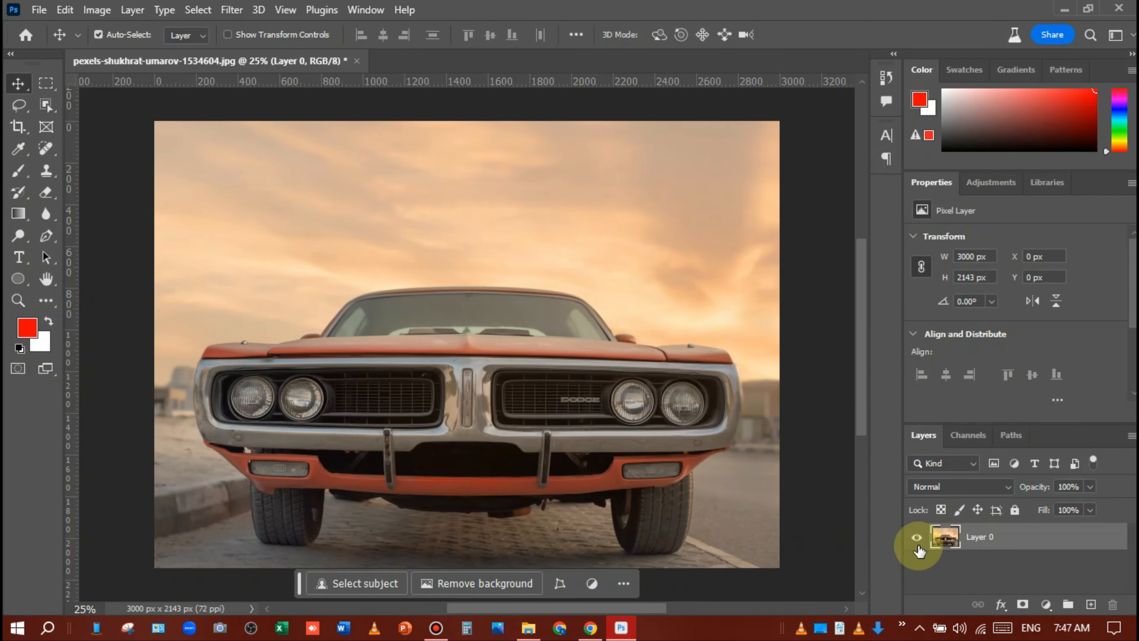
{"action": "scroll", "coordinate": [627, 354], "scroll_direction": "down", "scroll_amount": 1}
{"action": "scroll", "coordinate": [626, 358], "scroll_direction": "up", "scroll_amount": 1}
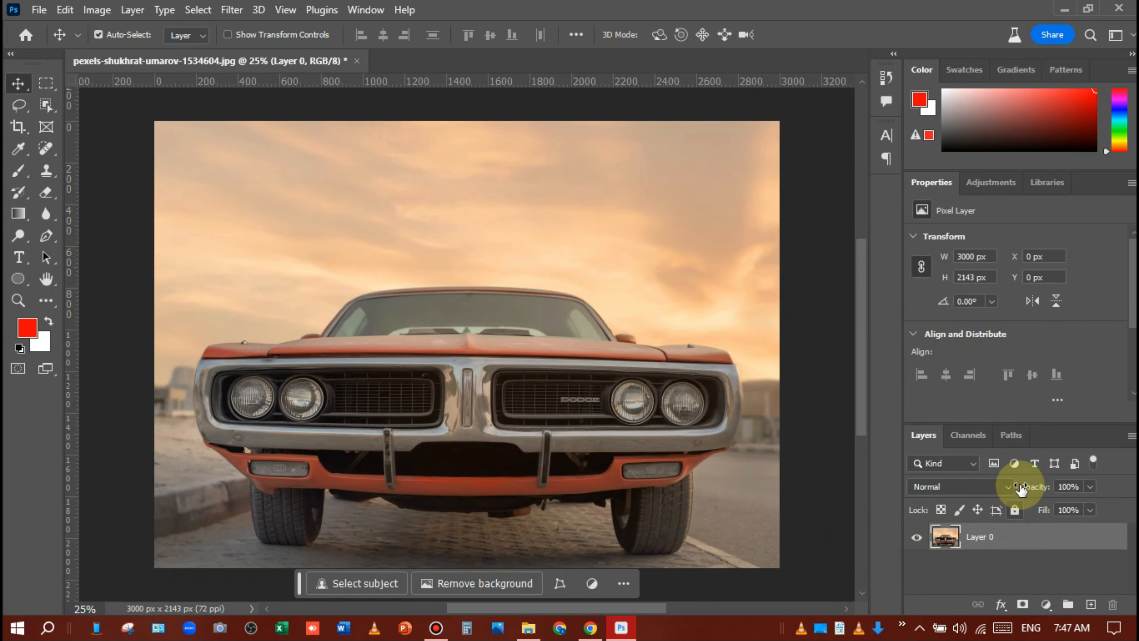
{"action": "left_click", "coordinate": [978, 442]}
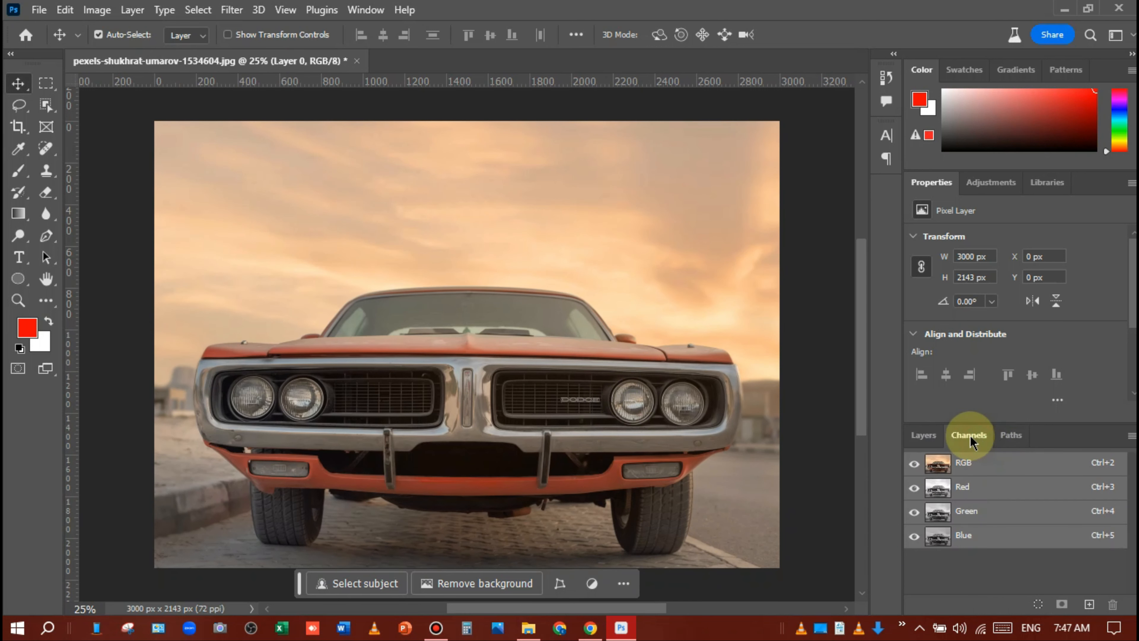
{"action": "left_click", "coordinate": [1089, 604]}
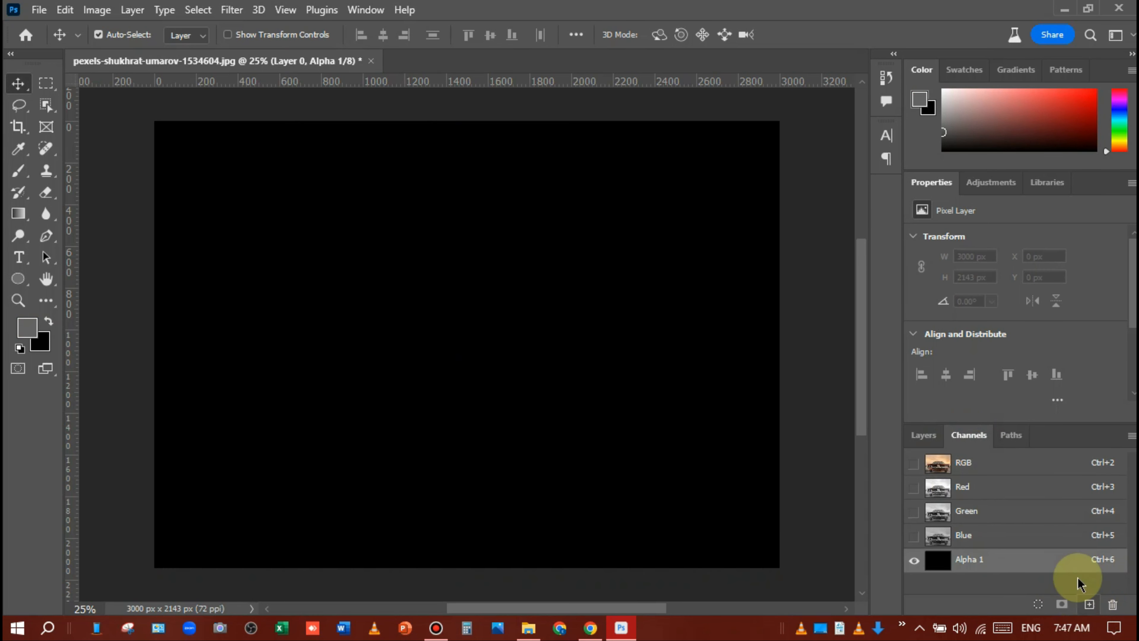
Set the foreground colour to a dark grey with 30% brightness (4d4d4d)
{"action": "left_click", "coordinate": [27, 330]}
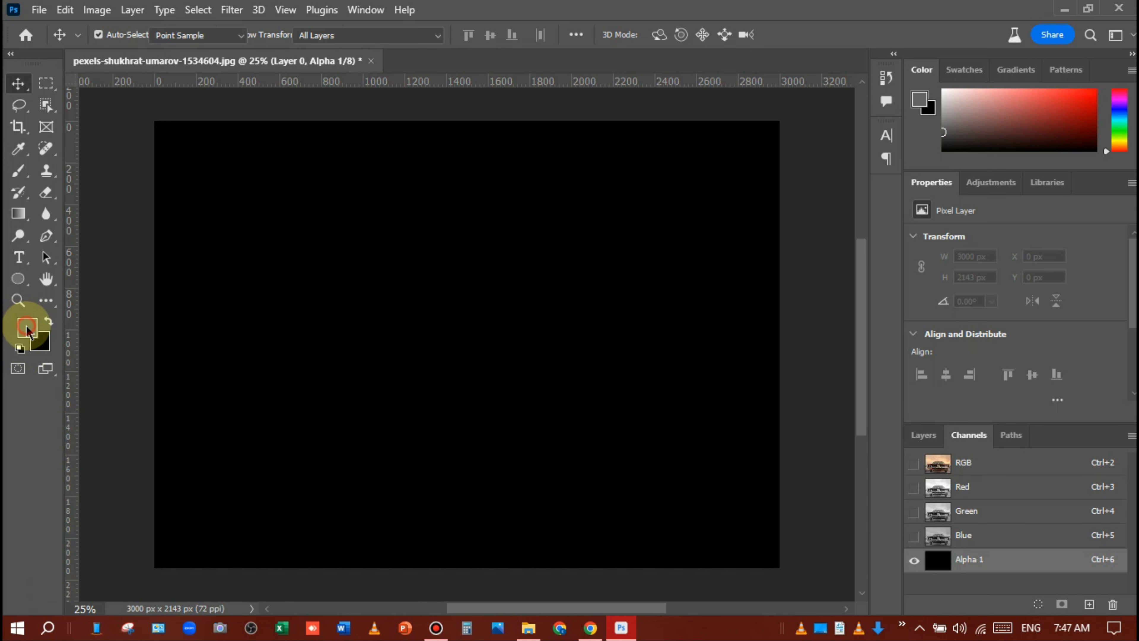
{"action": "left_click_drag", "start_coordinate": [492, 186], "coordinate": [555, 183]}
{"action": "left_click", "coordinate": [584, 387]}
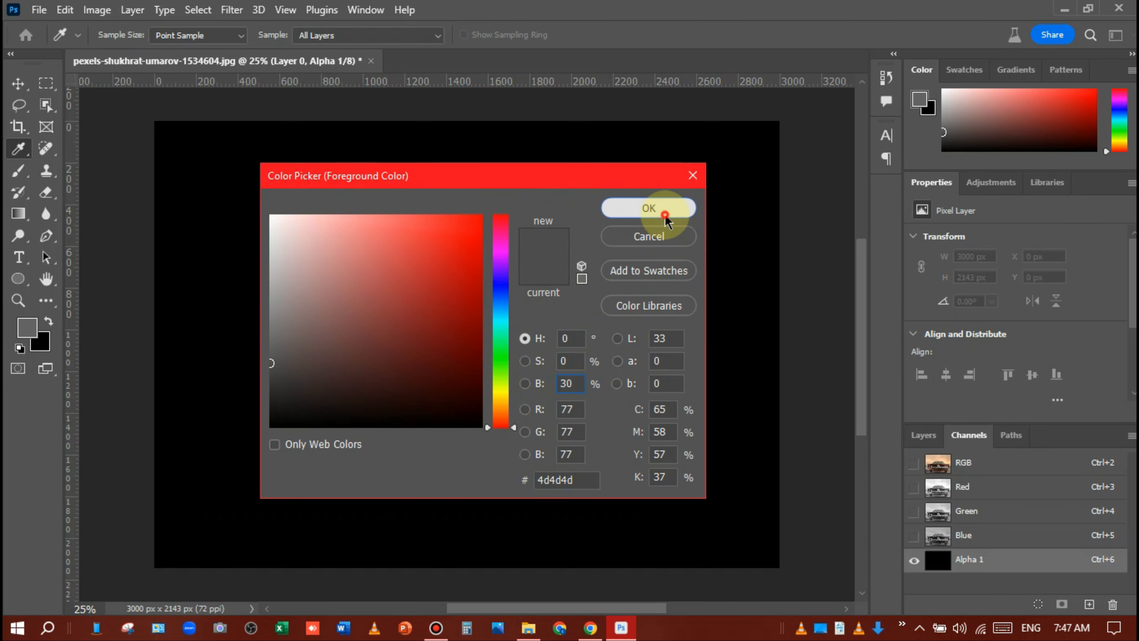
{"action": "left_click", "coordinate": [646, 209]}
Fill the new alpha channel with the foreground colour in Normal mode at 100% opacity
{"action": "left_click", "coordinate": [72, 14]}
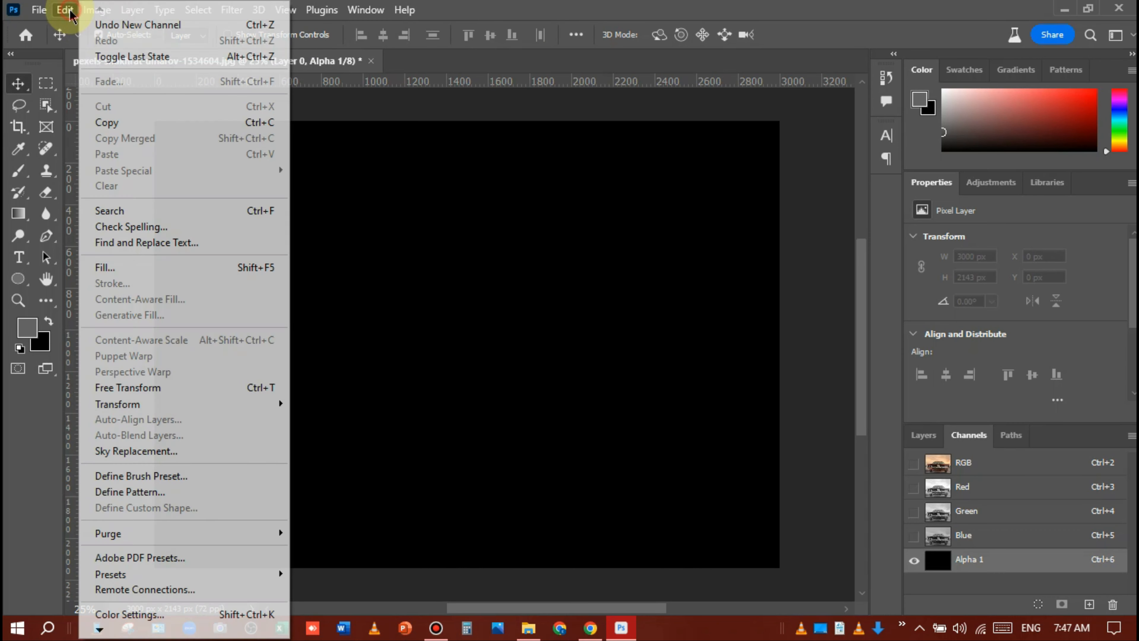
{"action": "left_click", "coordinate": [166, 269]}
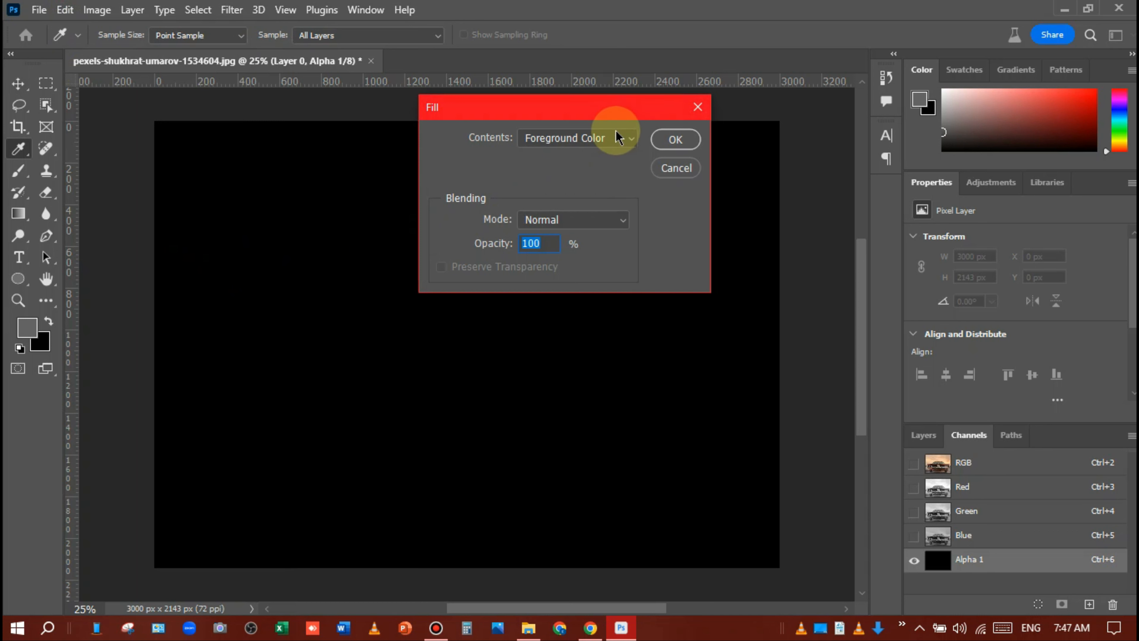
{"action": "left_click", "coordinate": [675, 139]}
{"action": "key", "text": "v"}
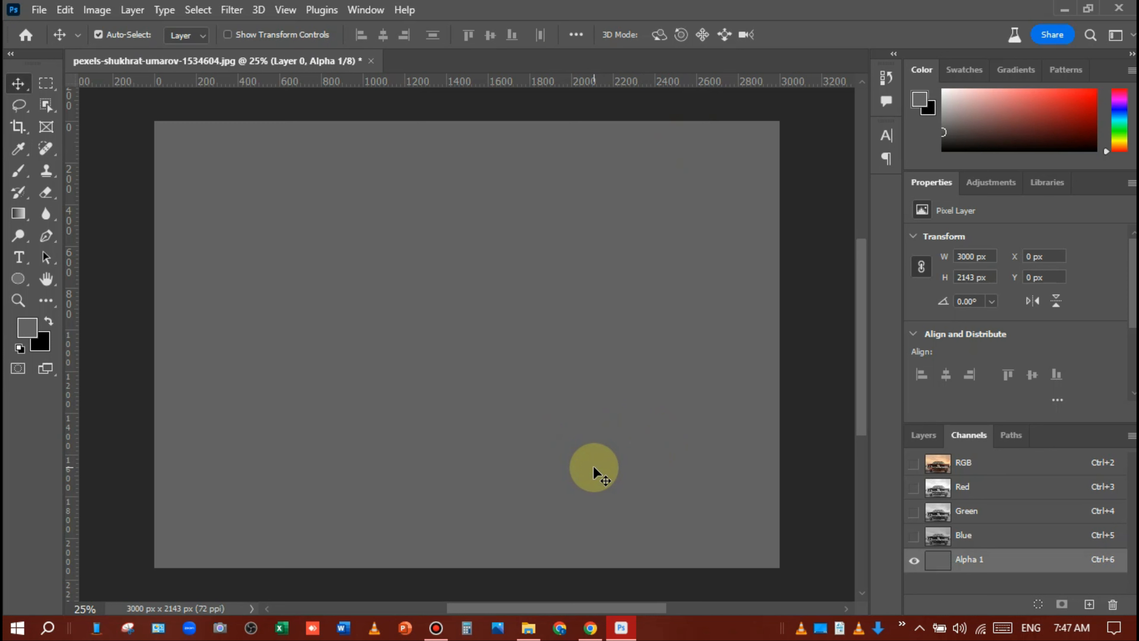
Load the Alpha 1 channel as a selection and reactivate the RGB composite
{"action": "left_click", "coordinate": [939, 569], "text": "ctrl"}
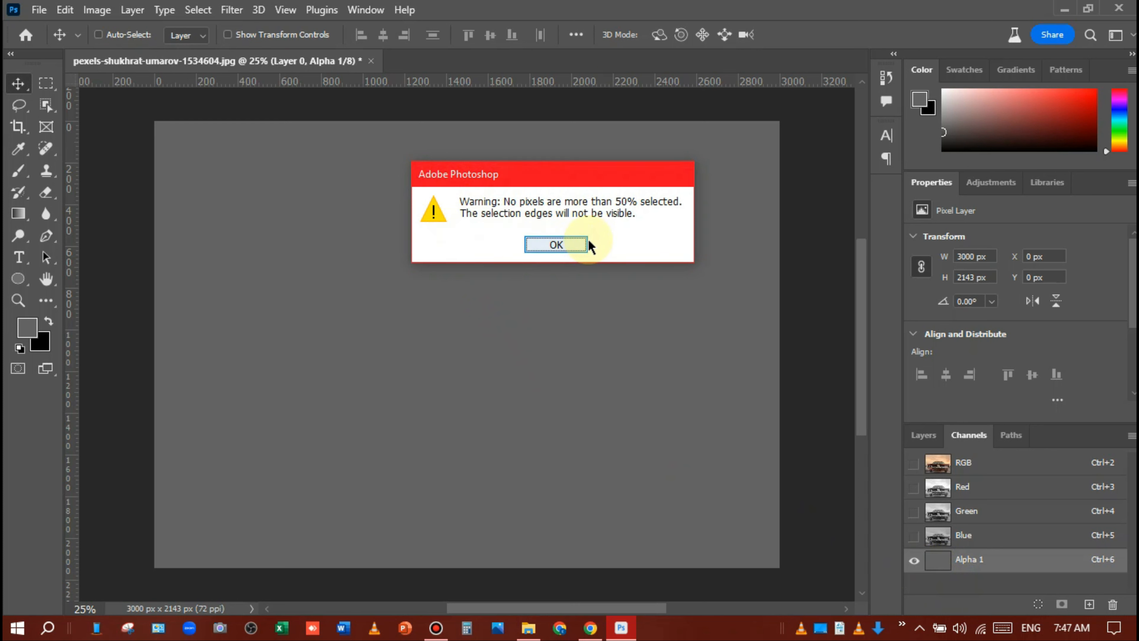
{"action": "left_click", "coordinate": [556, 244]}
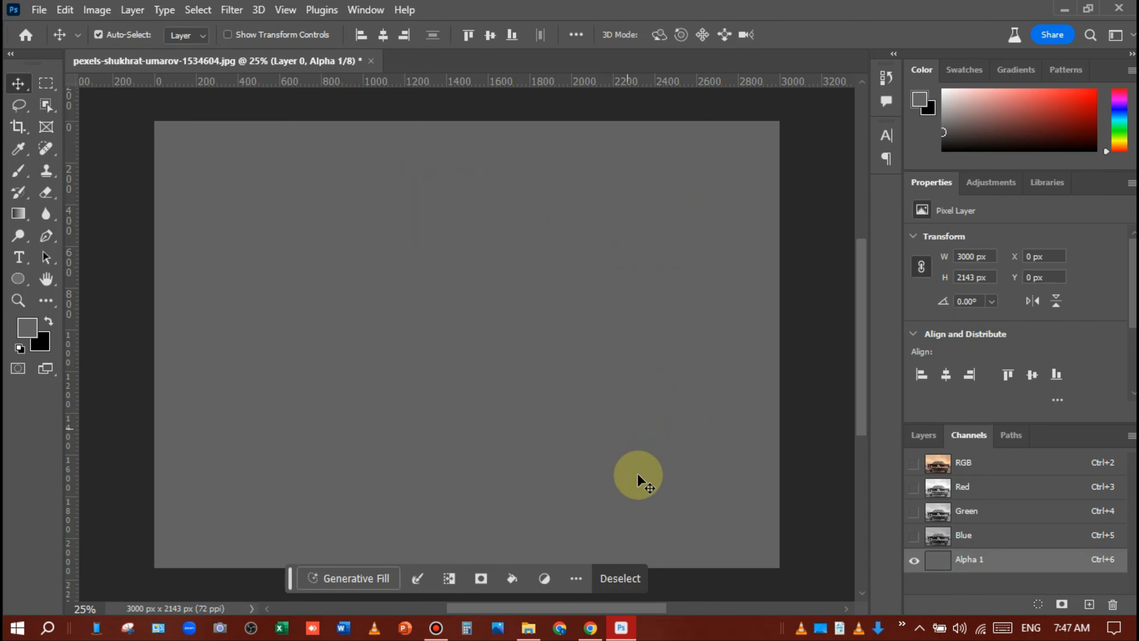
{"action": "left_click", "coordinate": [981, 468]}
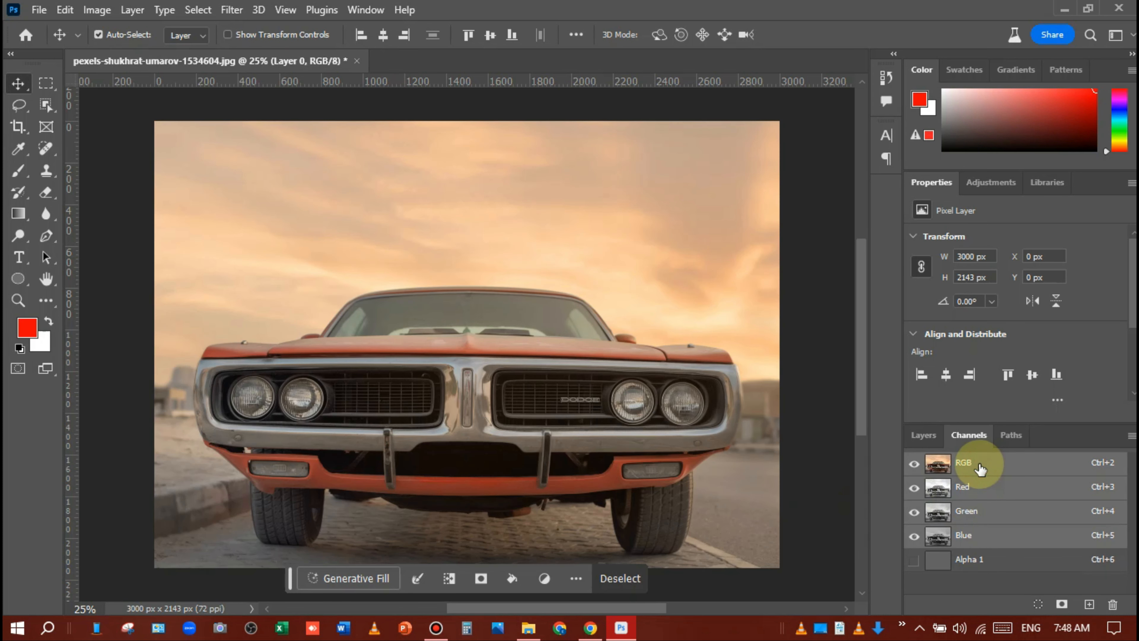
Run Generative Fill on the selection with the prompt "crayon drawing"
{"action": "left_click", "coordinate": [361, 583]}
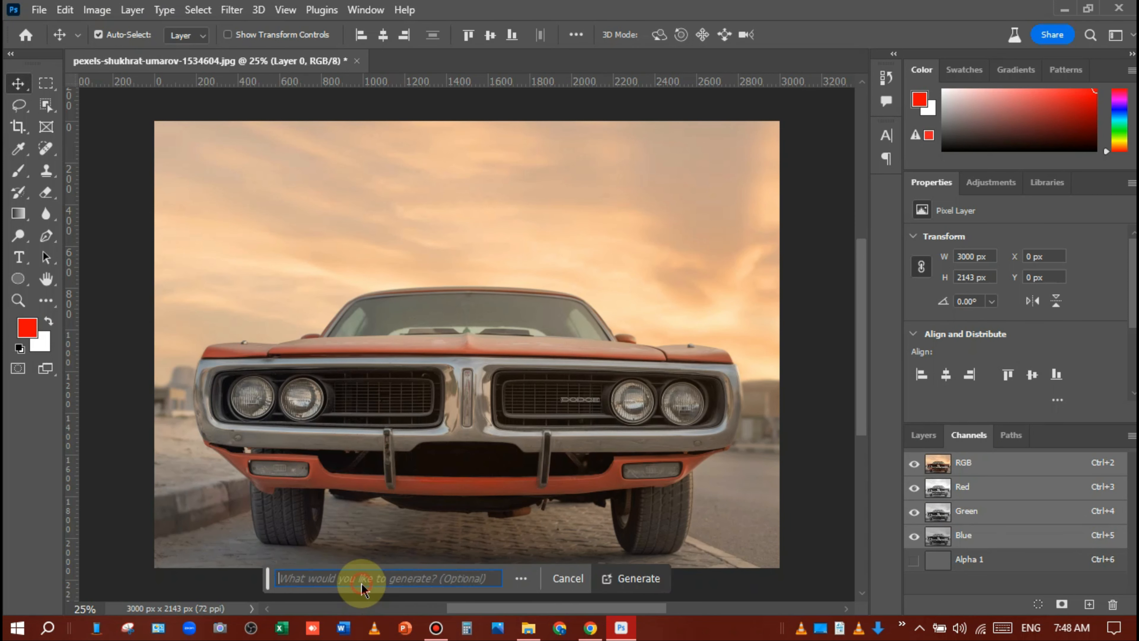
{"action": "type", "text": "cra"}
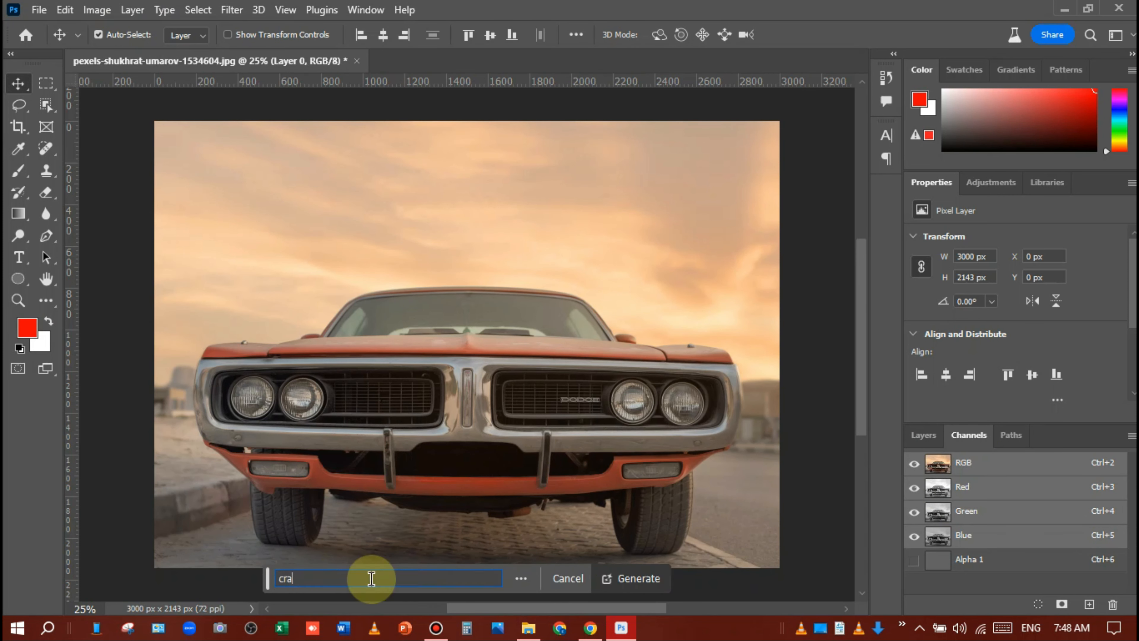
{"action": "type", "text": "tyon drawing"}
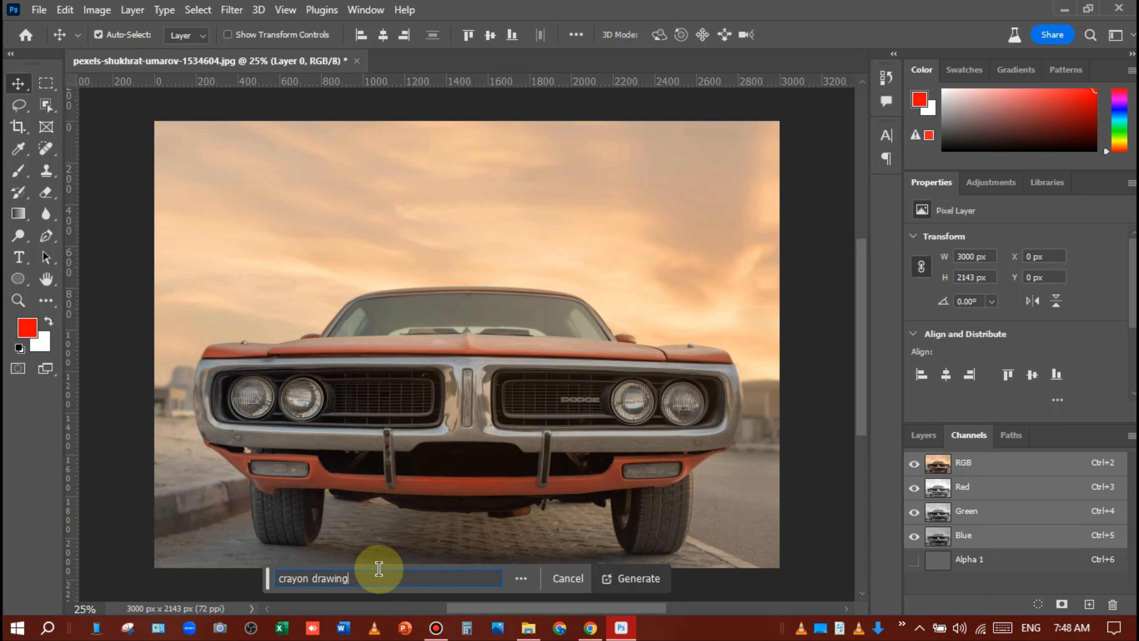
{"action": "left_click", "coordinate": [643, 579]}
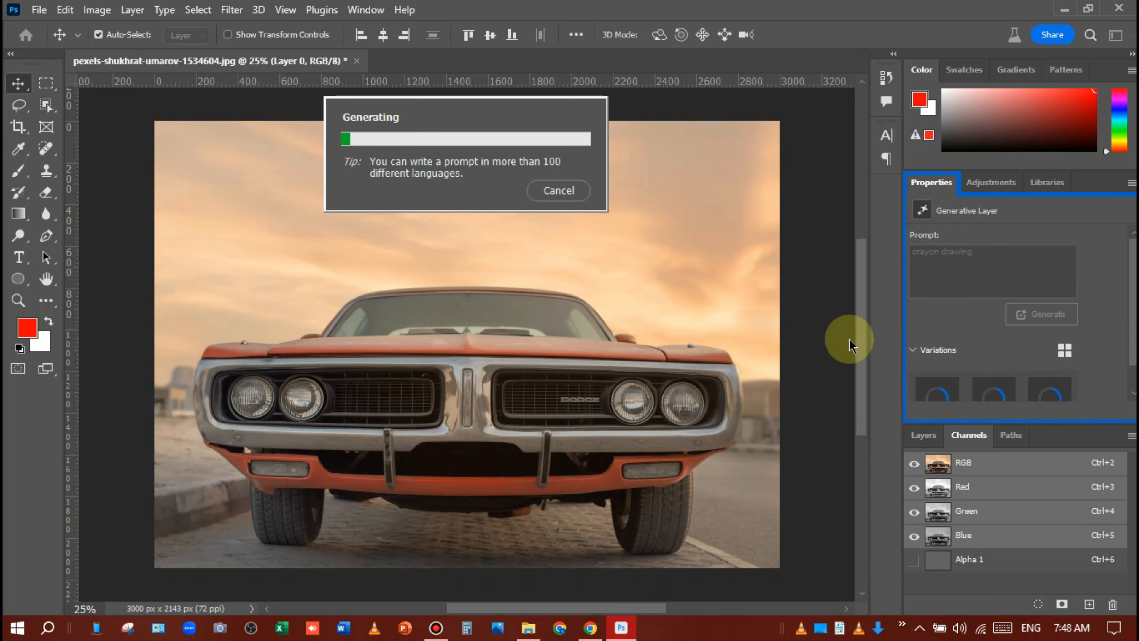
{"action": "scroll", "coordinate": [991, 318], "scroll_direction": "down", "scroll_amount": 1}
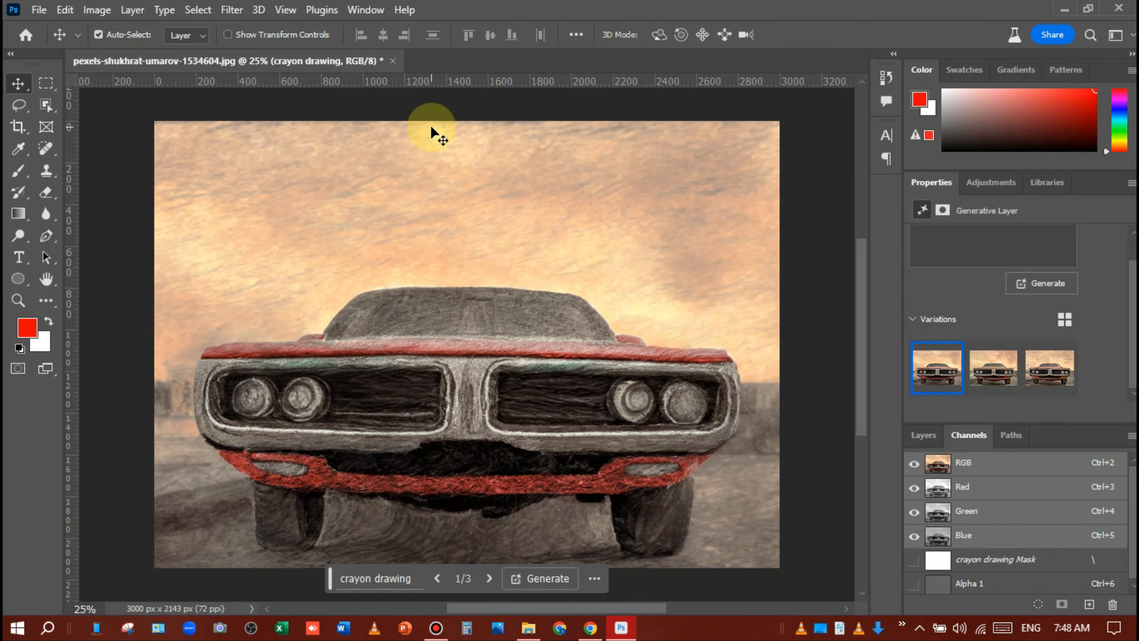
Compare the generated crayon variations and keep the first one
{"action": "left_click", "coordinate": [995, 375]}
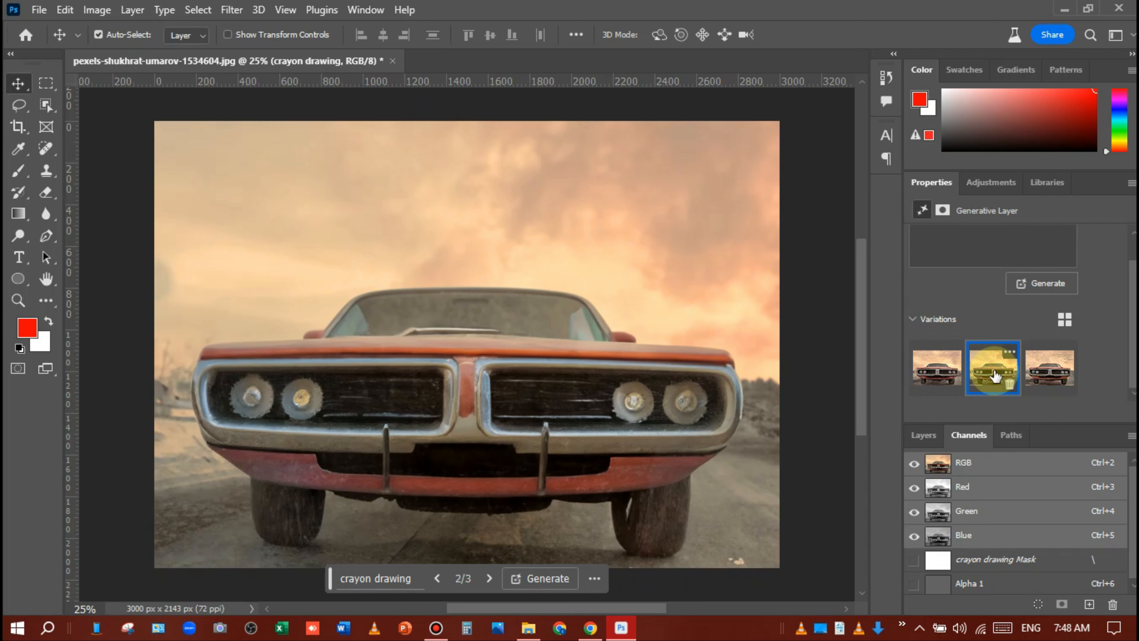
{"action": "left_click", "coordinate": [1050, 366]}
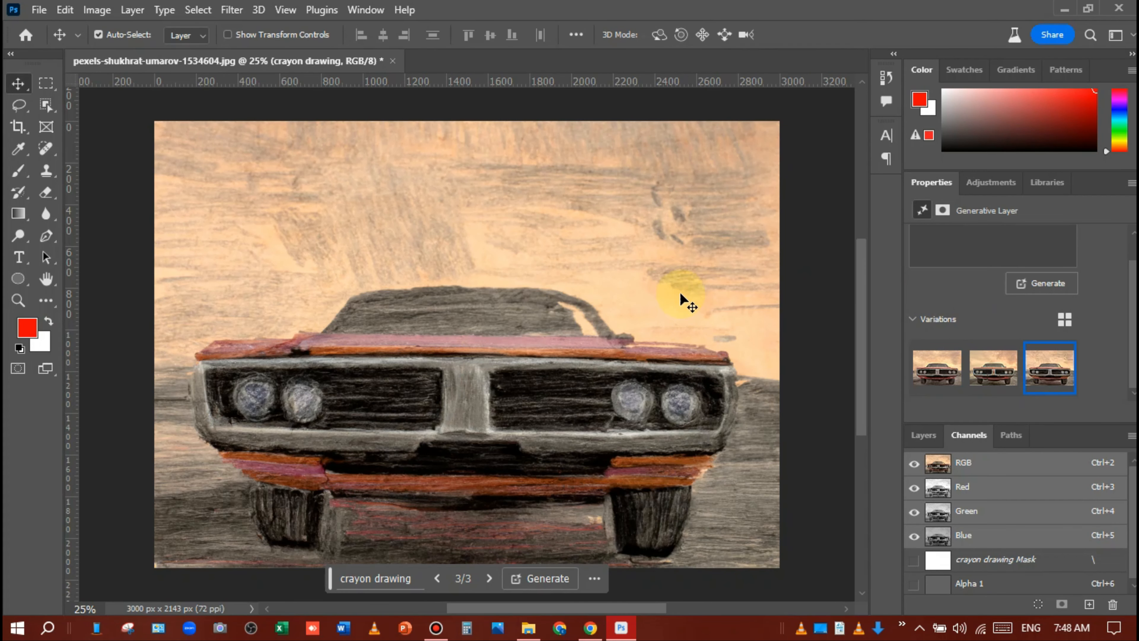
{"action": "left_click", "coordinate": [946, 364]}
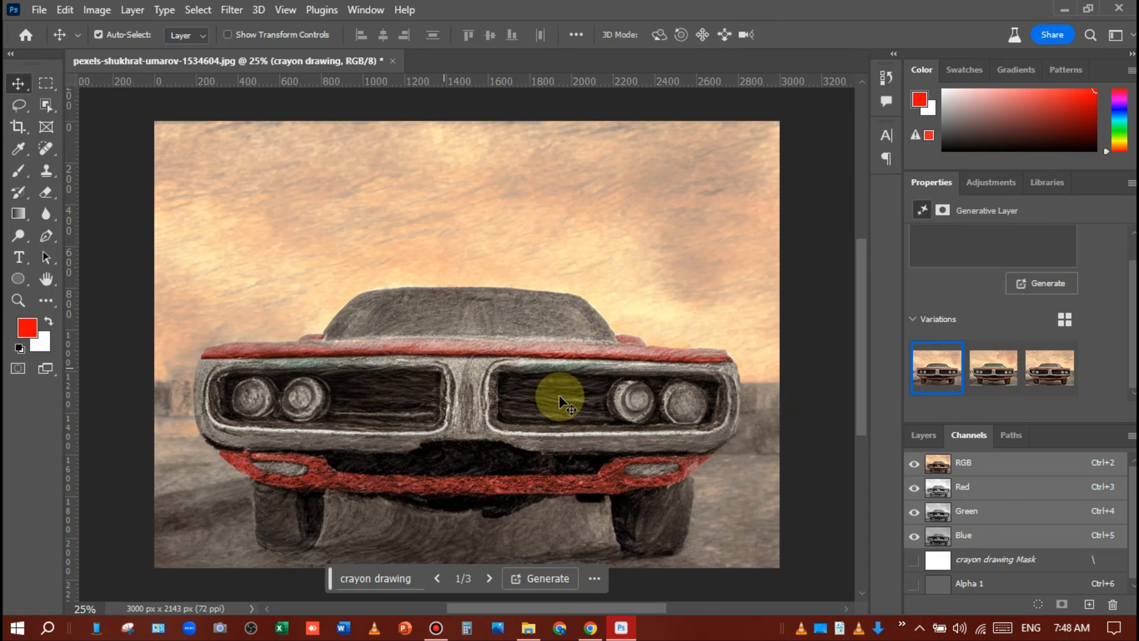
{"action": "scroll", "coordinate": [587, 415], "scroll_direction": "down", "scroll_amount": 1}
{"action": "scroll", "coordinate": [594, 416], "scroll_direction": "up", "scroll_amount": 1}
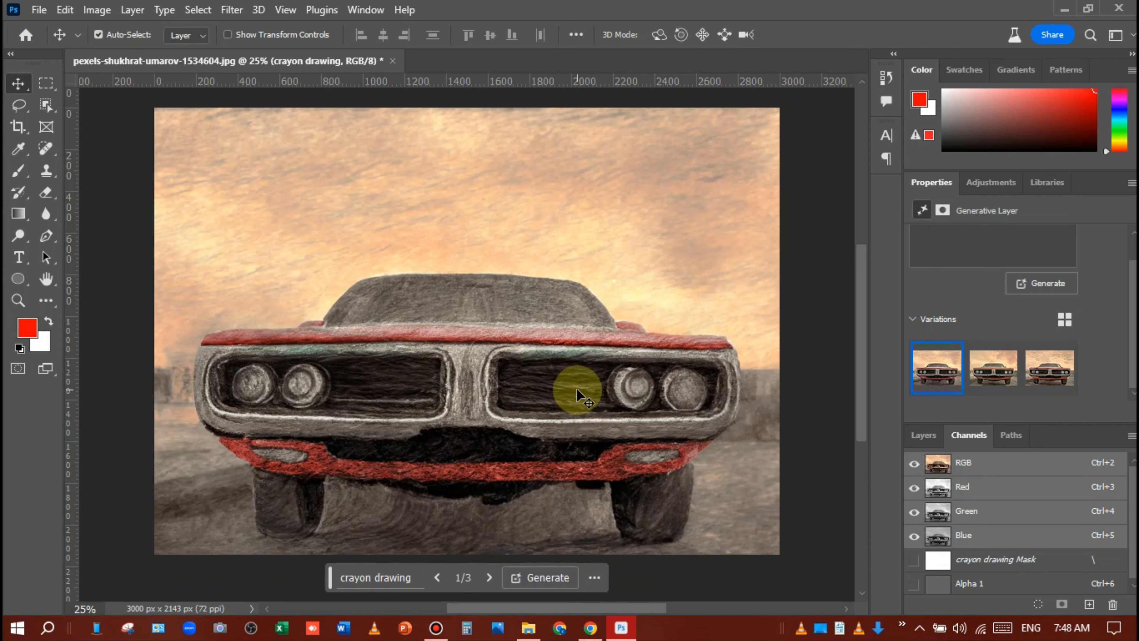
Make Layer 0, beneath the crayon drawing layer, the active layer
{"action": "left_click", "coordinate": [929, 440]}
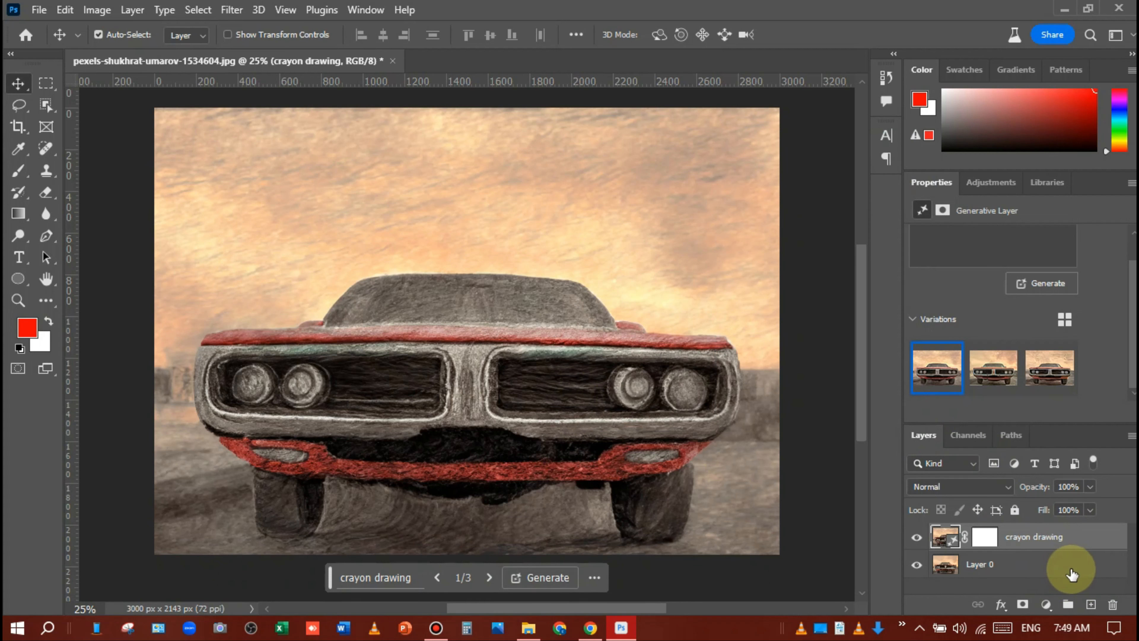
{"action": "left_click", "coordinate": [967, 435]}
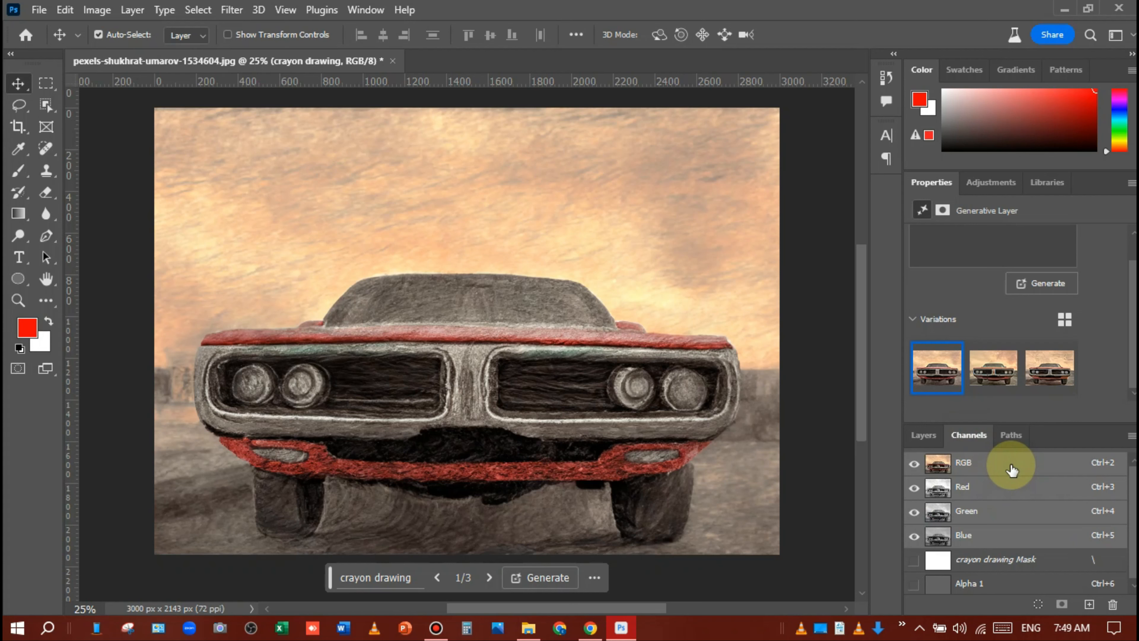
{"action": "left_click", "coordinate": [922, 435]}
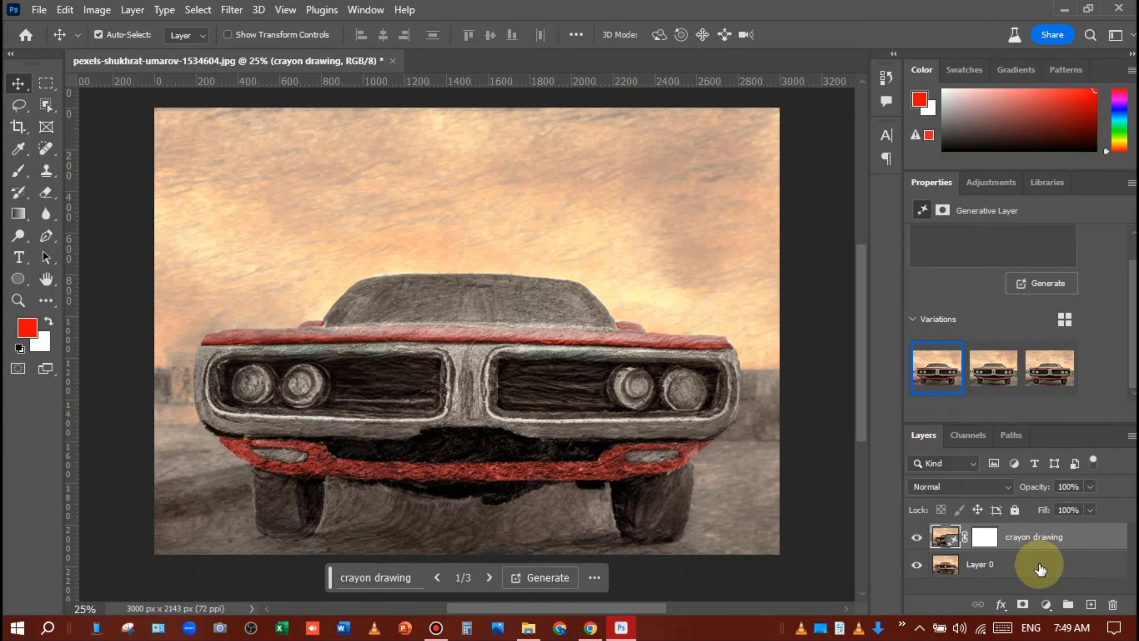
{"action": "left_click", "coordinate": [1039, 569]}
Load Alpha 1 as a selection over Layer 0 and return to the RGB composite
{"action": "left_click", "coordinate": [967, 434]}
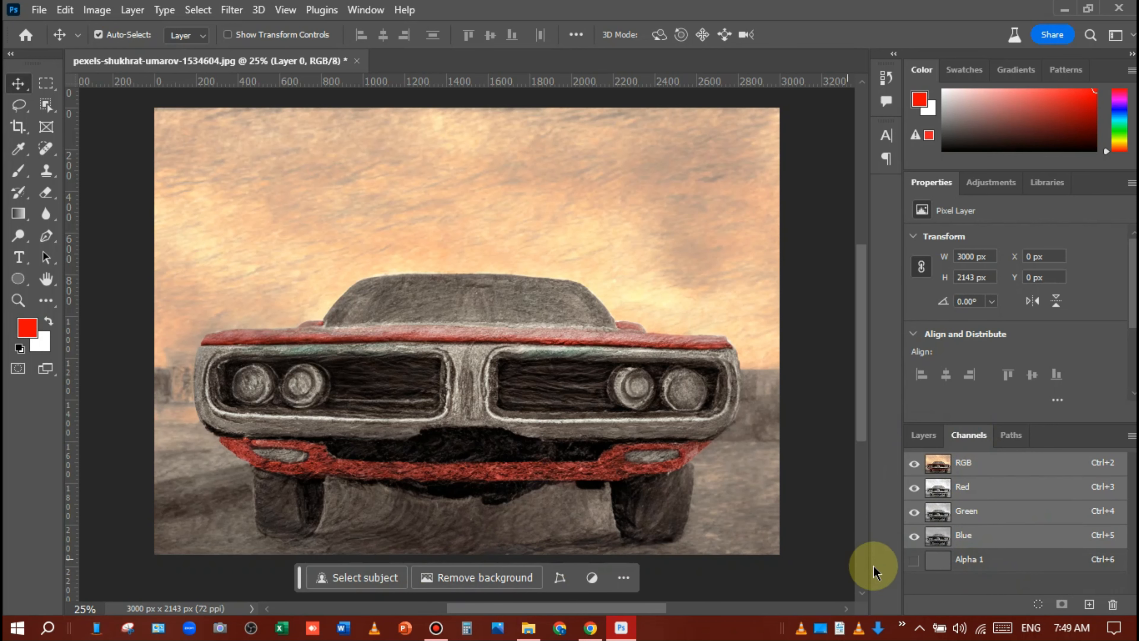
{"action": "left_click", "coordinate": [933, 567]}
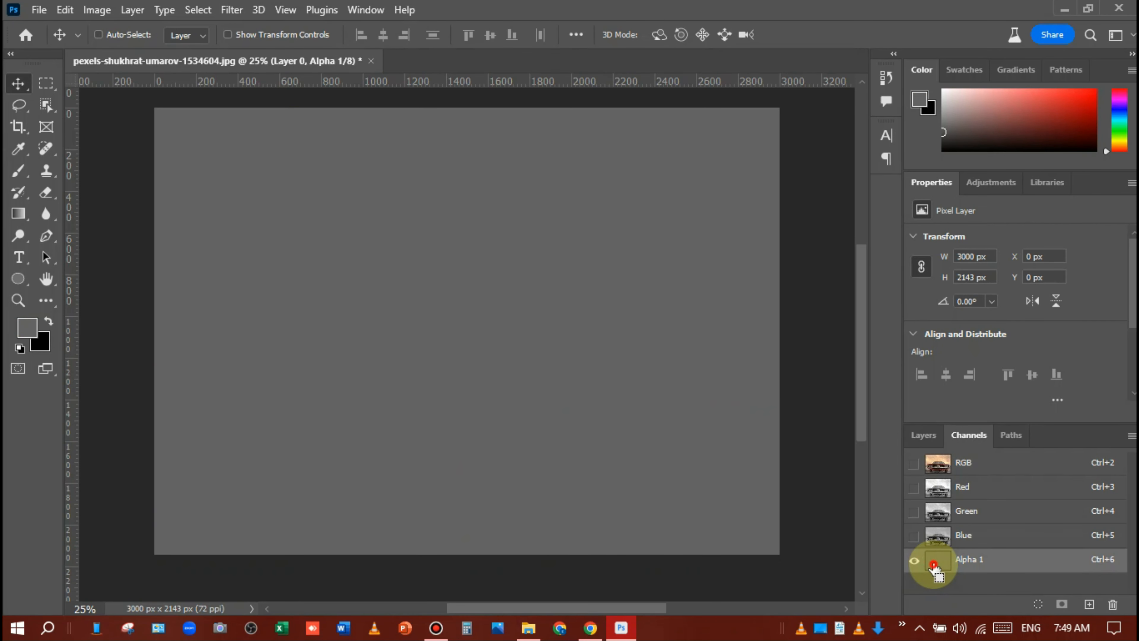
{"action": "left_click", "coordinate": [935, 566], "text": "ctrl"}
{"action": "left_click", "coordinate": [556, 245]}
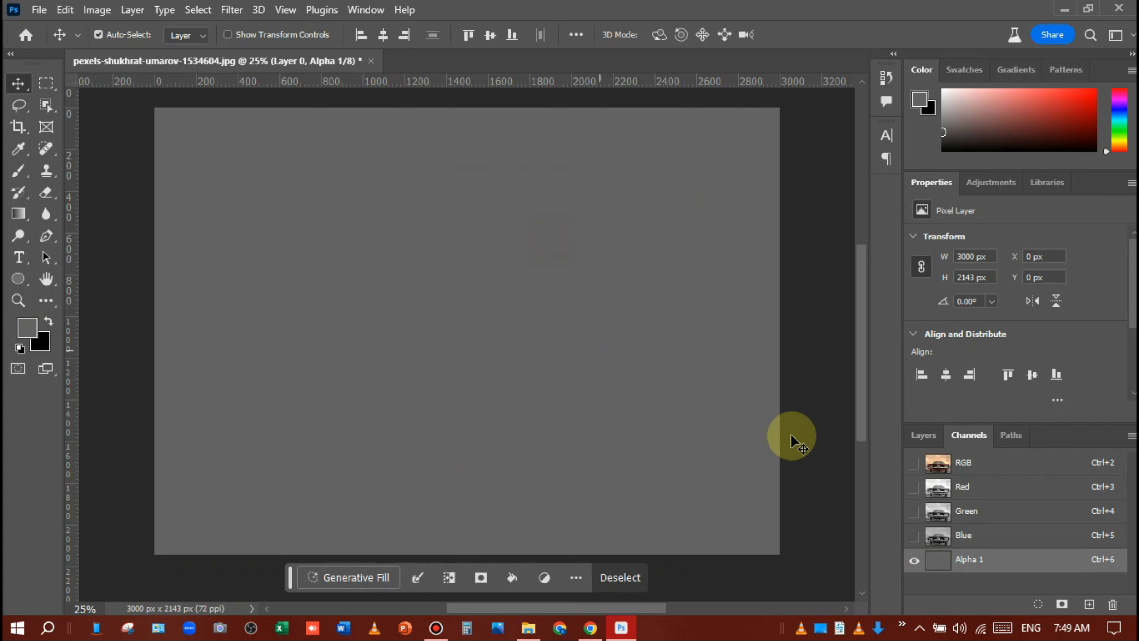
{"action": "left_click", "coordinate": [973, 462]}
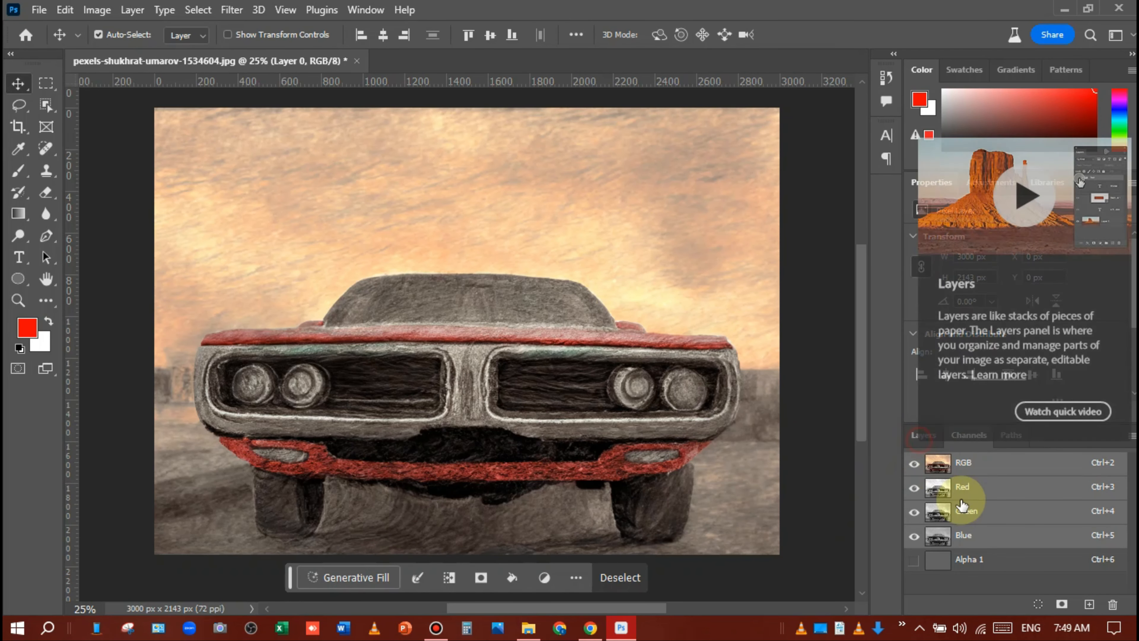
Hide the crayon drawing layer and reload the Alpha 1 channel as a selection with the RGB composite active
{"action": "left_click", "coordinate": [924, 435]}
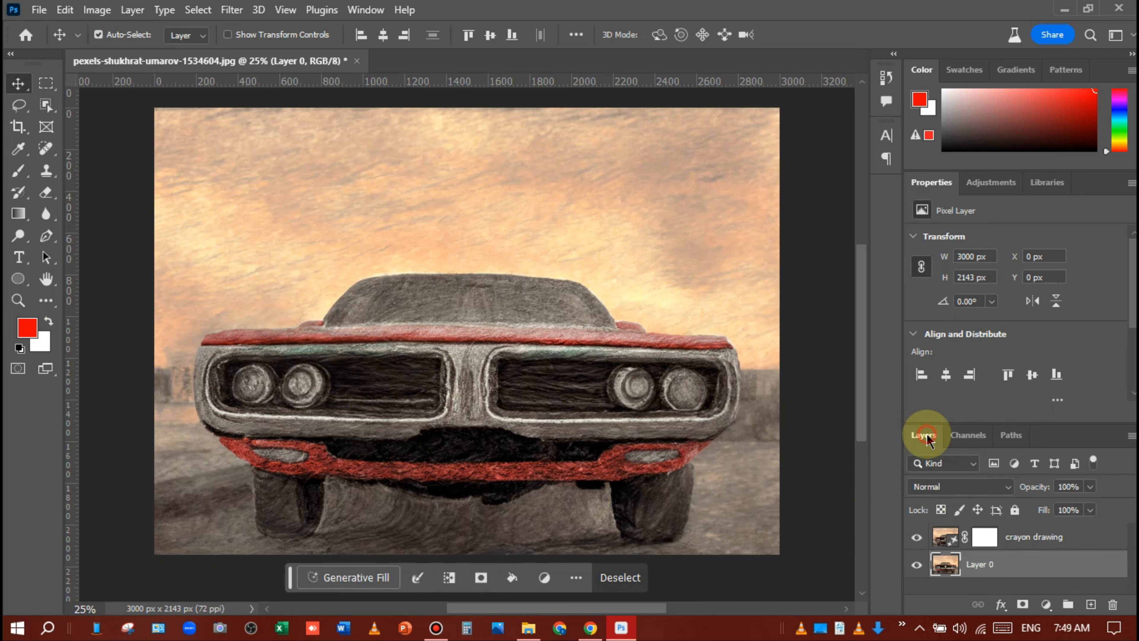
{"action": "left_click", "coordinate": [916, 537]}
{"action": "left_click", "coordinate": [968, 436]}
{"action": "left_click", "coordinate": [977, 561]}
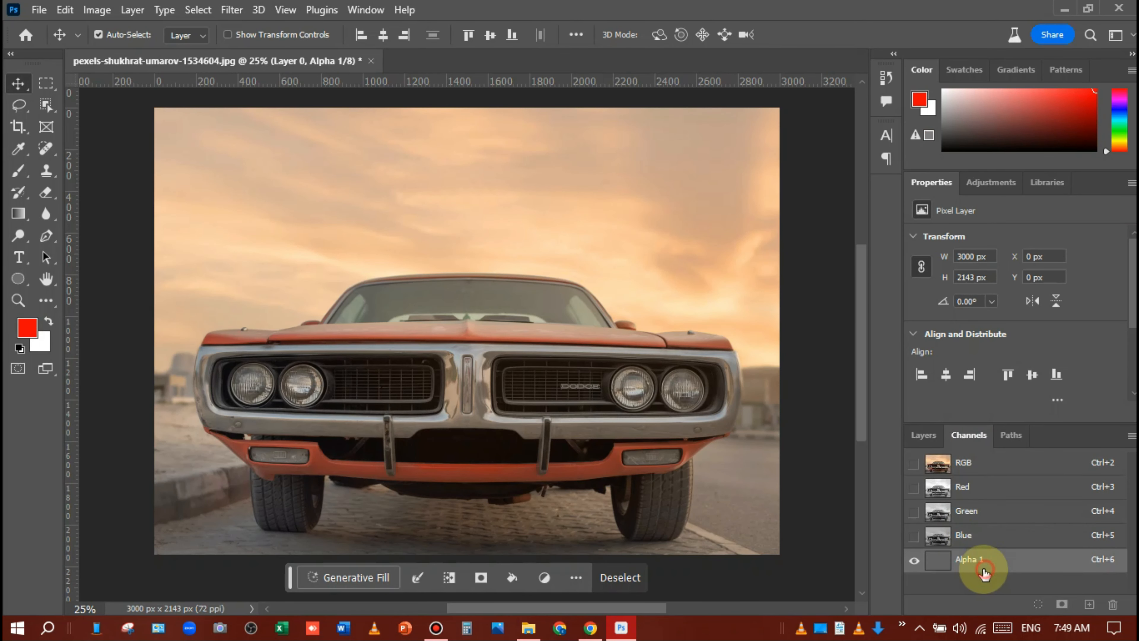
{"action": "left_click", "coordinate": [940, 561], "text": "ctrl"}
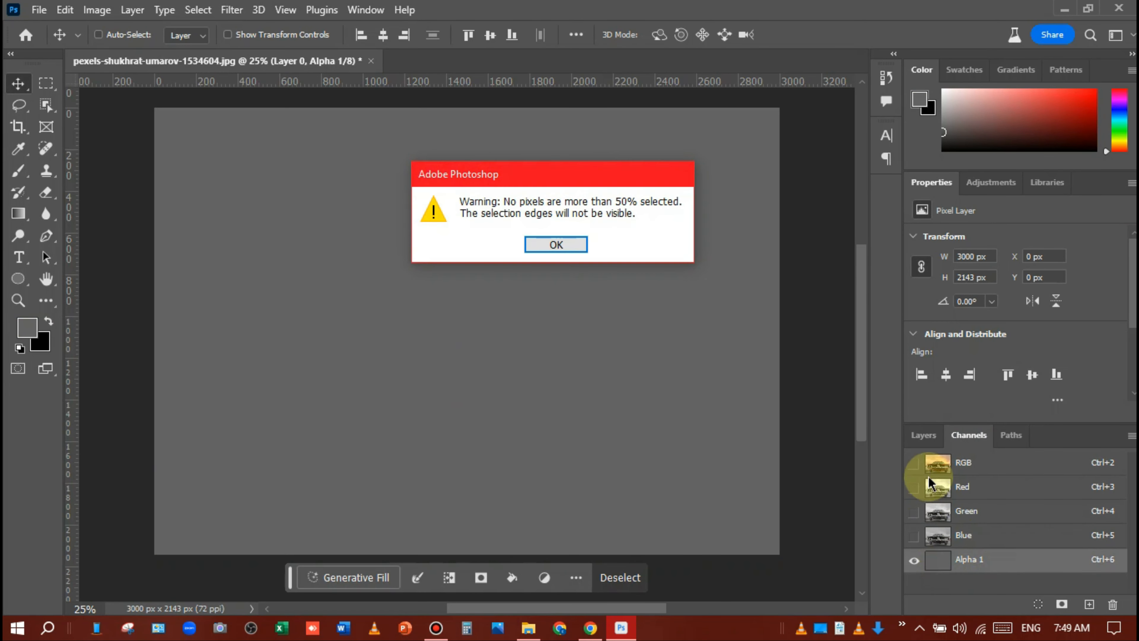
{"action": "left_click", "coordinate": [556, 244]}
{"action": "left_click", "coordinate": [991, 461]}
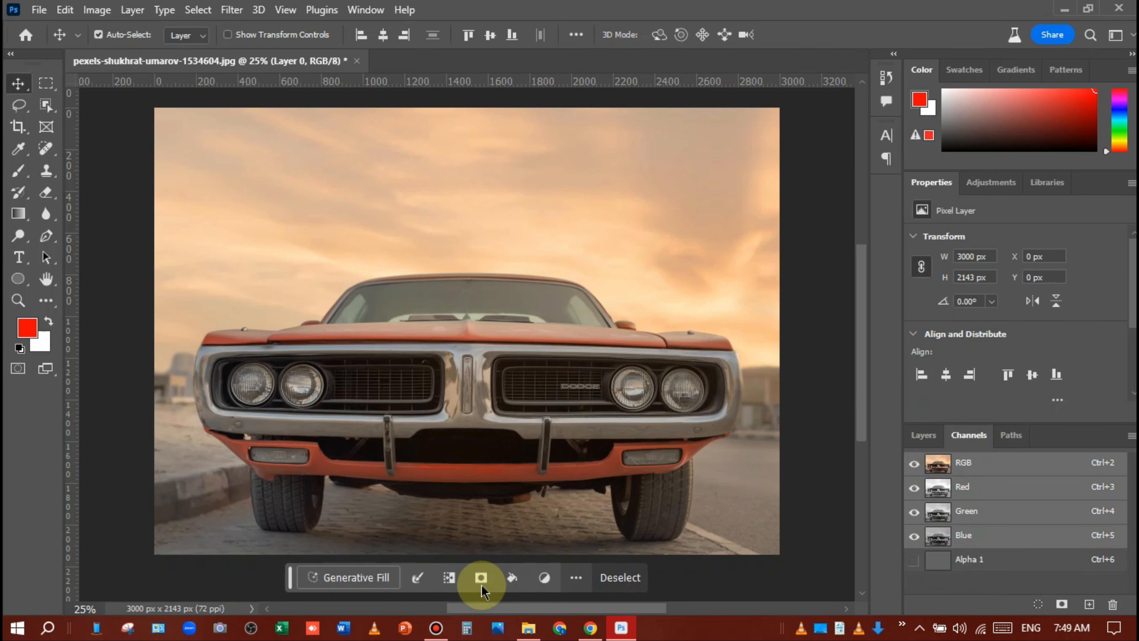
Run Generative Fill on Layer 0's selection with the prompt "oil drawing"
{"action": "left_click", "coordinate": [364, 584]}
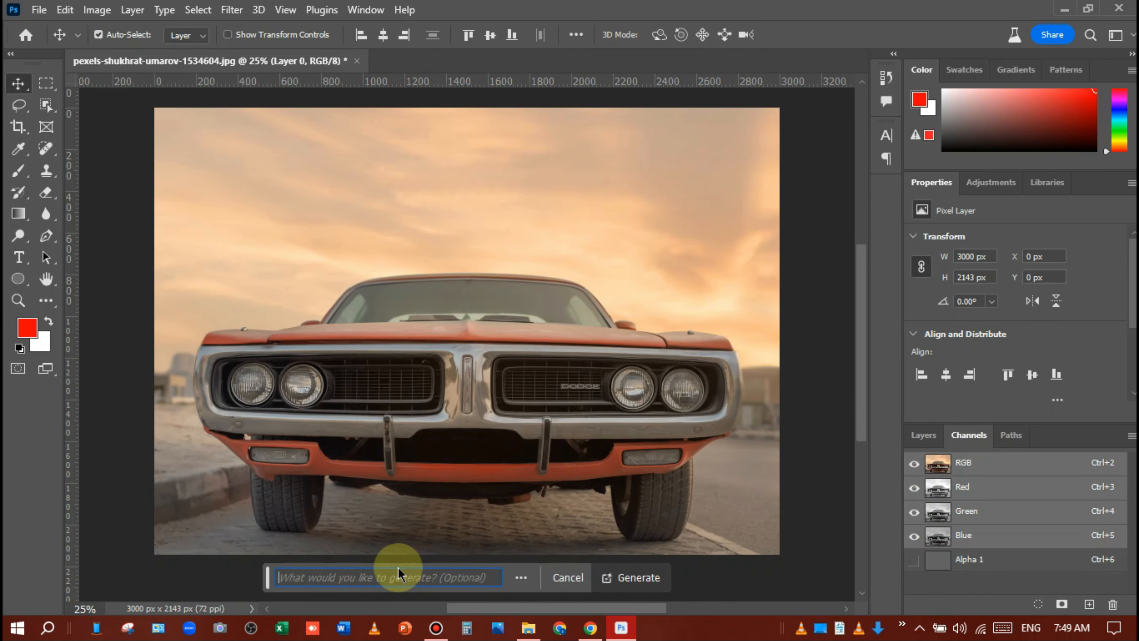
{"action": "type", "text": "oil "}
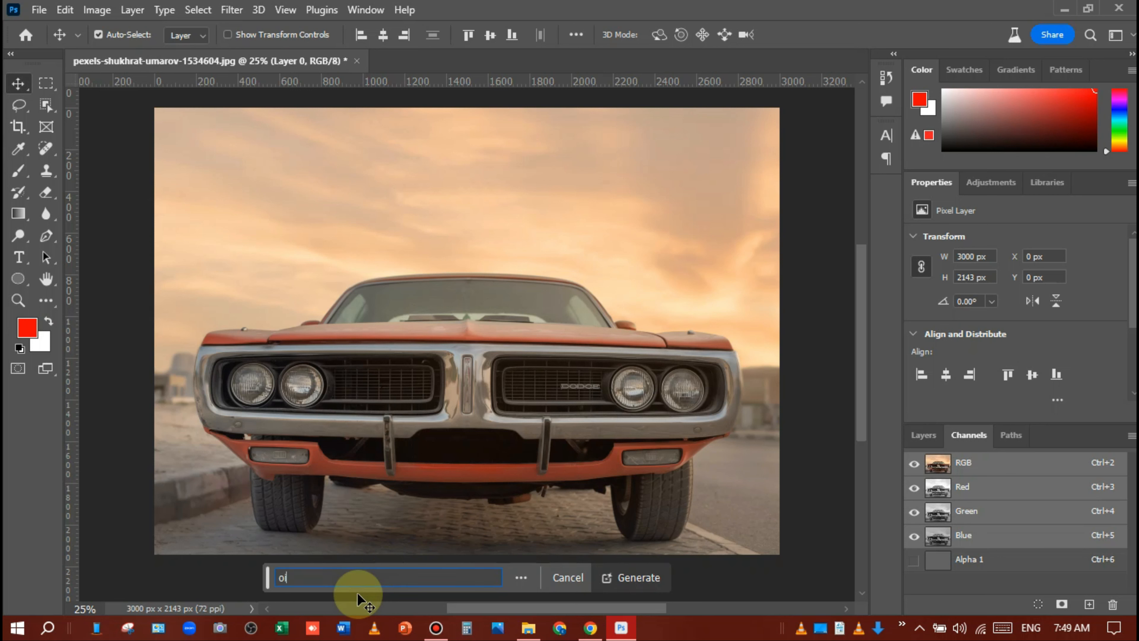
{"action": "type", "text": "painting"}
{"action": "key", "text": "BackSpace"}
{"action": "key", "text": "BackSpace"}
{"action": "key", "text": "BackSpace"}
{"action": "key", "text": "BackSpace"}
{"action": "key", "text": "BackSpace"}
{"action": "key", "text": "BackSpace"}
{"action": "key", "text": "BackSpace"}
{"action": "key", "text": "BackSpace"}
{"action": "type", "text": "drawing"}
{"action": "left_click", "coordinate": [637, 577]}
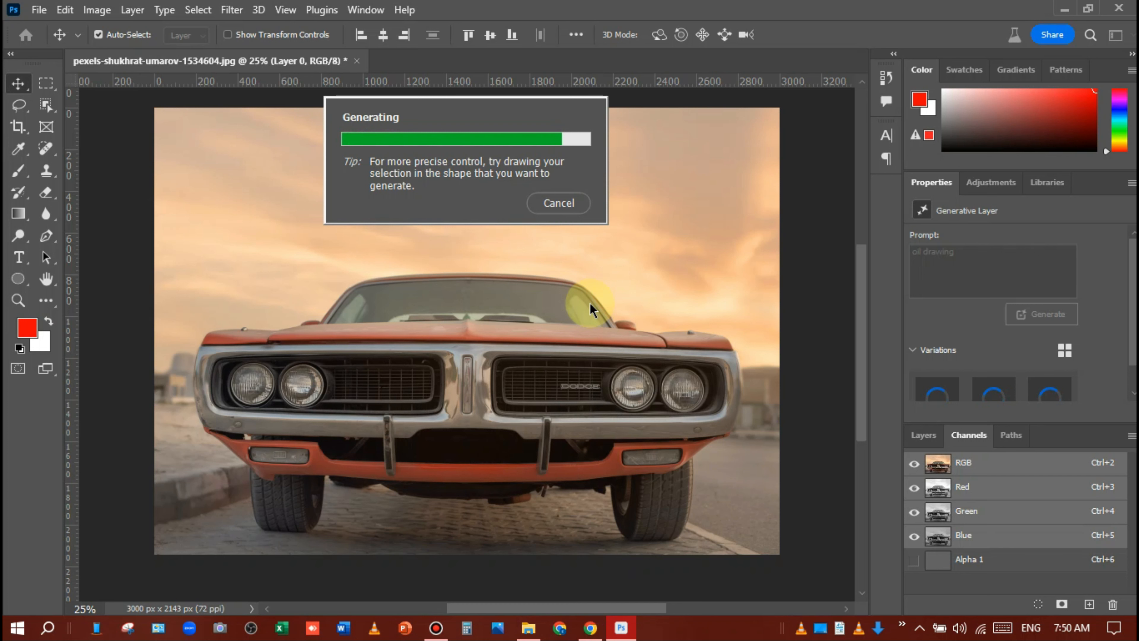
Compare the three generated oil drawing variations and return to the first one
{"action": "scroll", "coordinate": [1016, 318], "scroll_direction": "down", "scroll_amount": 1}
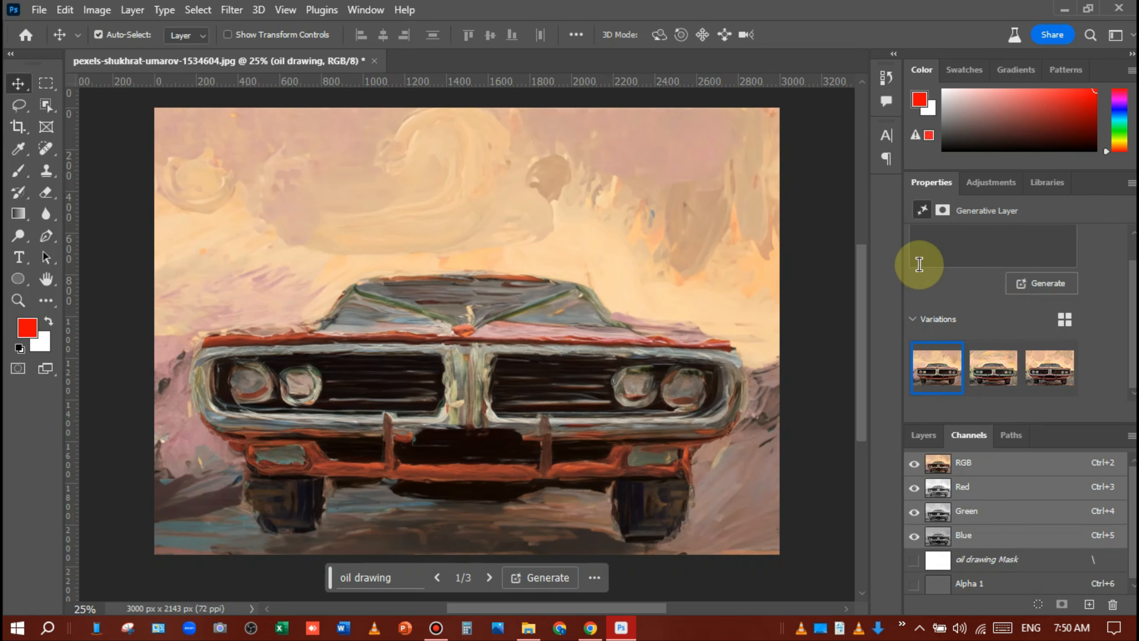
{"action": "left_click", "coordinate": [489, 577]}
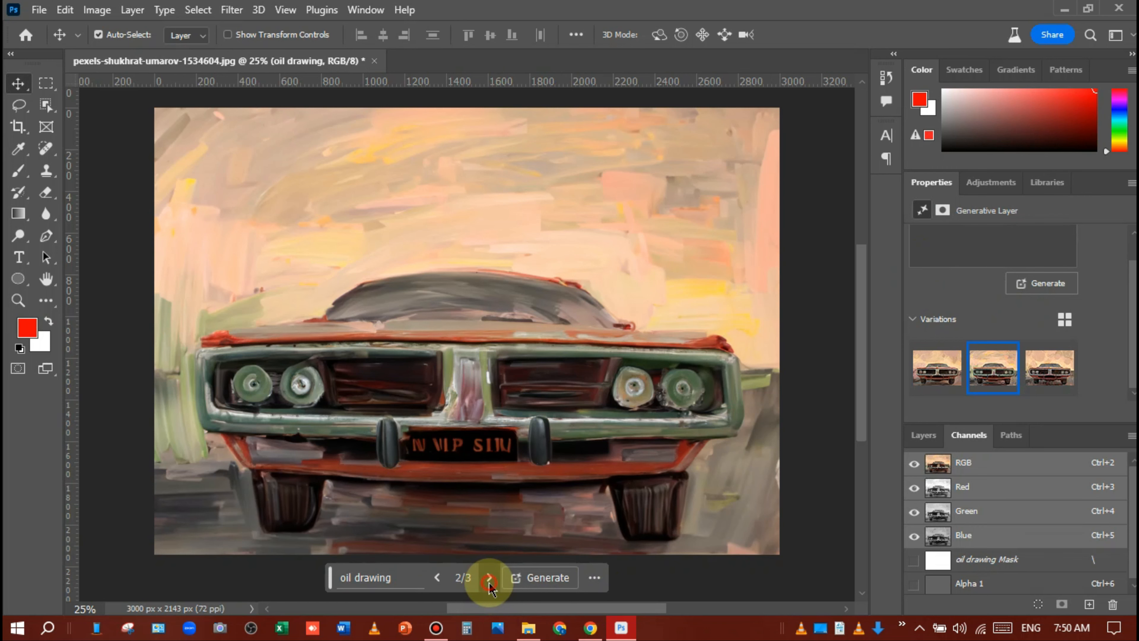
{"action": "left_click", "coordinate": [489, 583]}
{"action": "left_click", "coordinate": [439, 578]}
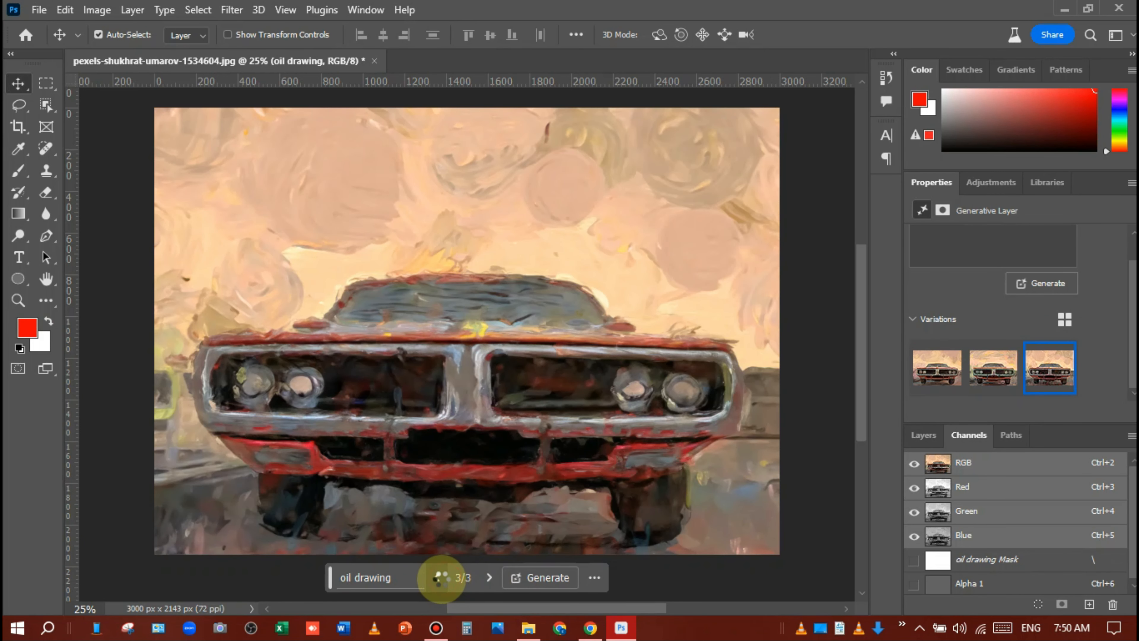
{"action": "left_click", "coordinate": [439, 578]}
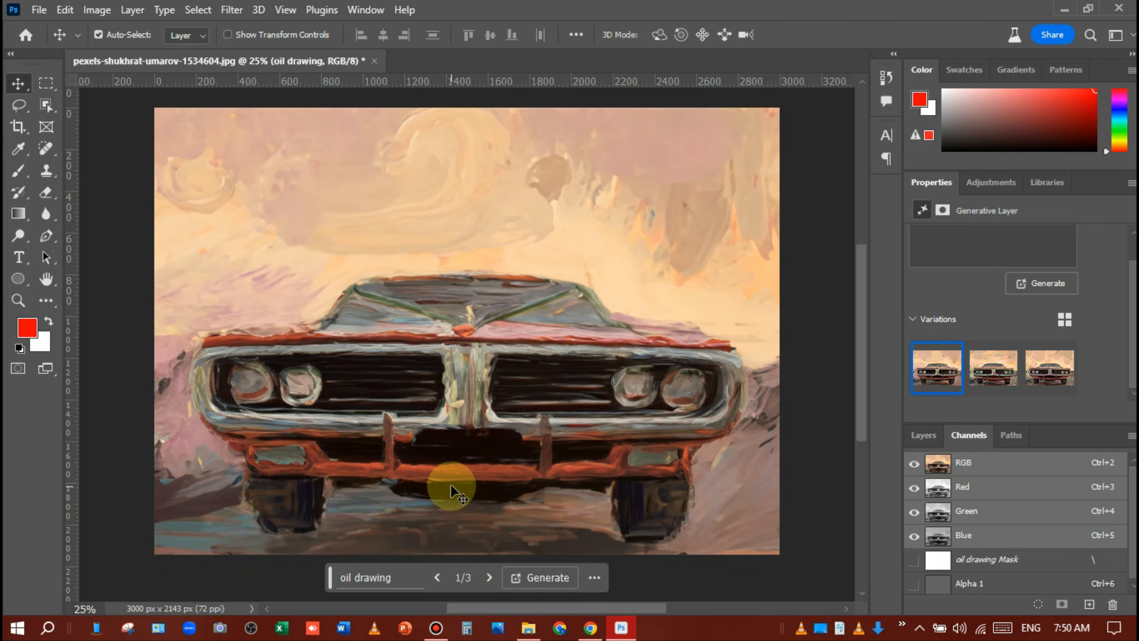
Hide the oil drawing layer and make Layer 0 the active layer
{"action": "left_click", "coordinate": [924, 434]}
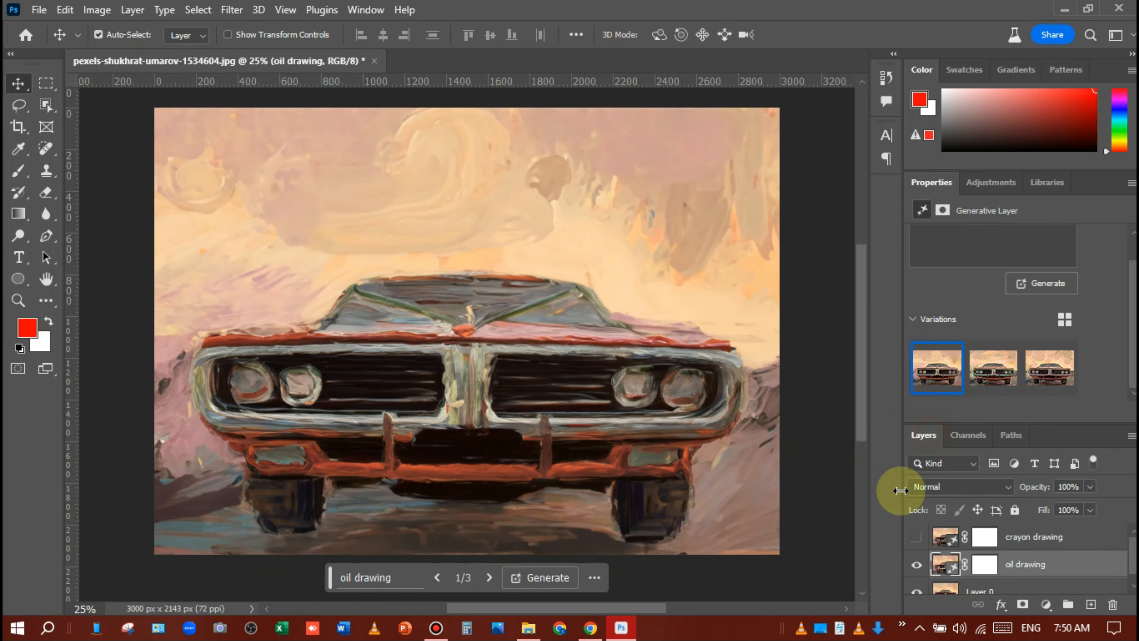
{"action": "left_click", "coordinate": [920, 567]}
{"action": "scroll", "coordinate": [923, 567], "scroll_direction": "down", "scroll_amount": 1}
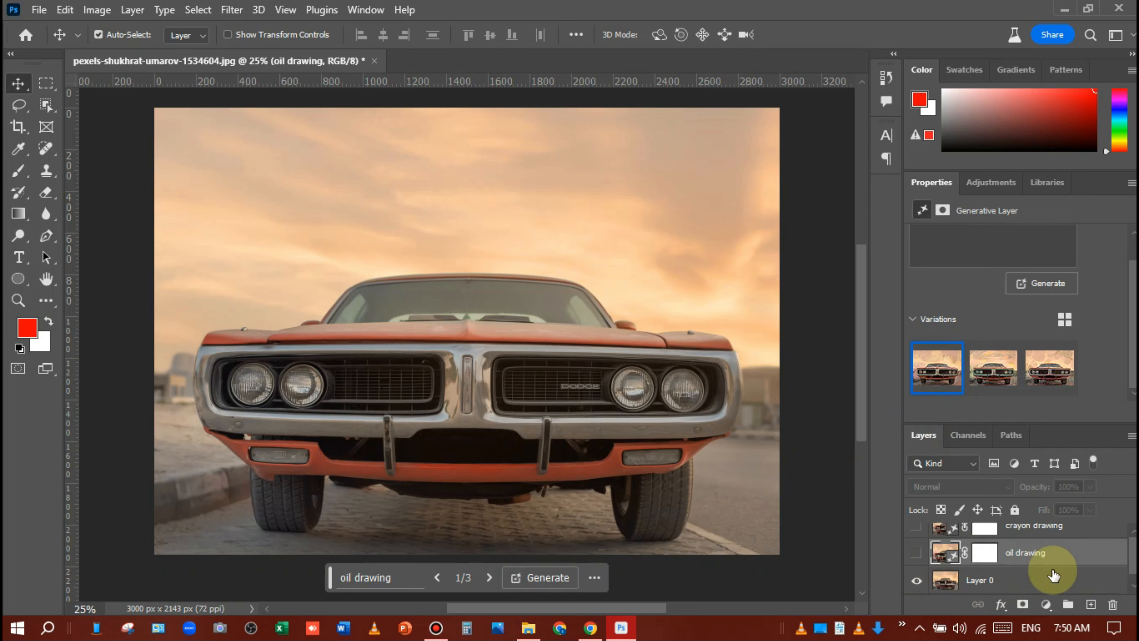
{"action": "left_click", "coordinate": [1014, 580]}
Load the Alpha 1 channel as a selection over Layer 0 and return to the RGB composite
{"action": "left_click", "coordinate": [971, 444]}
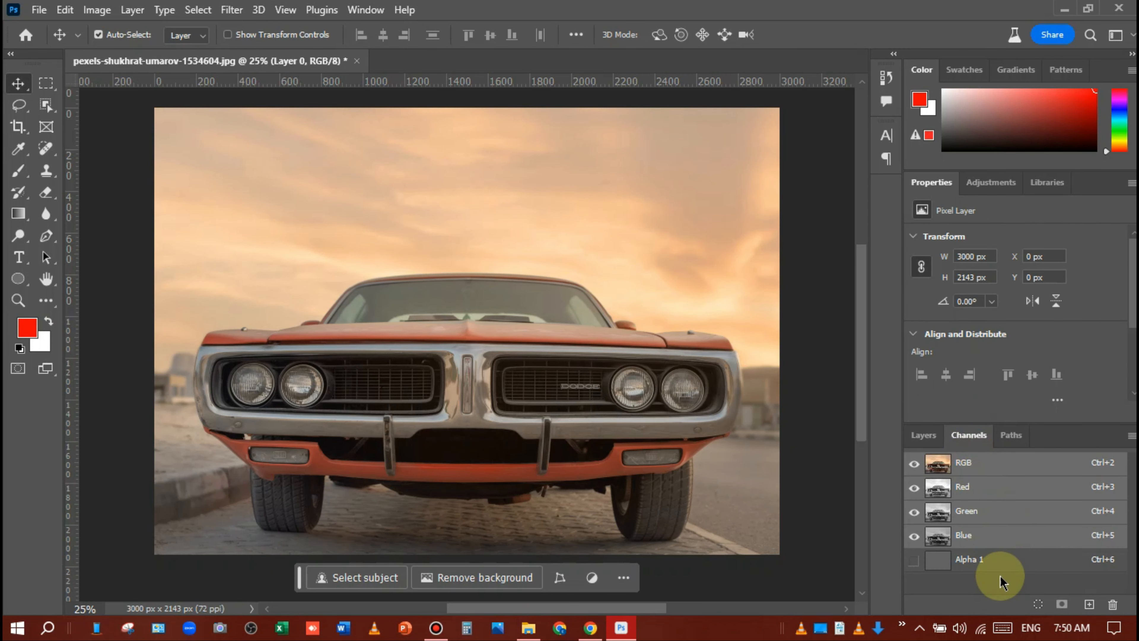
{"action": "left_click", "coordinate": [999, 563]}
{"action": "left_click", "coordinate": [948, 567], "text": "ctrl"}
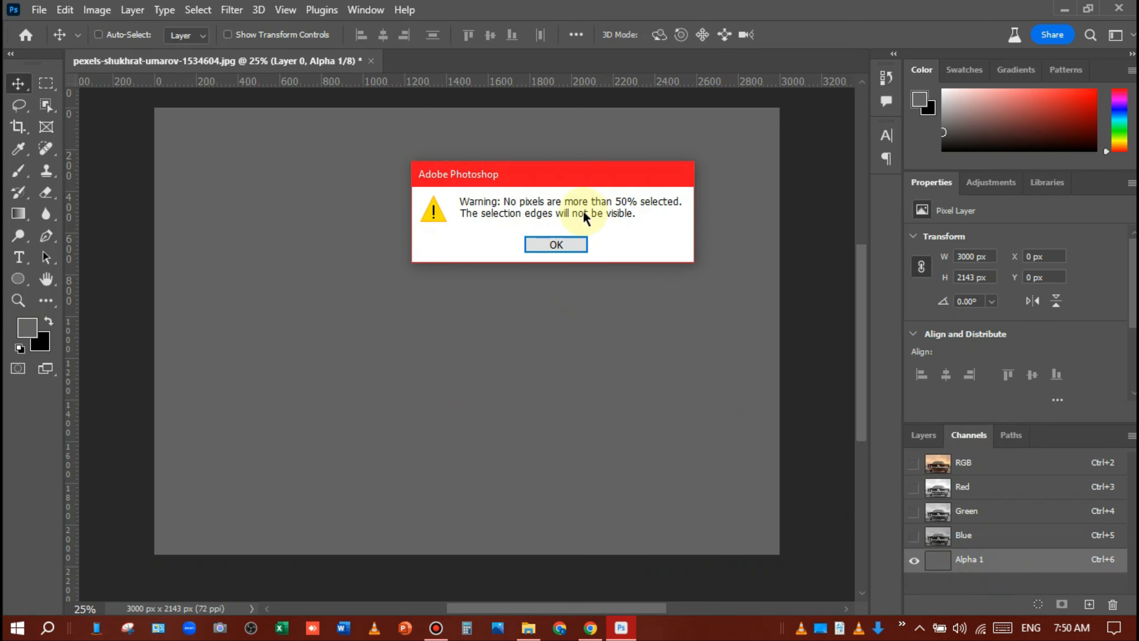
{"action": "left_click", "coordinate": [543, 247]}
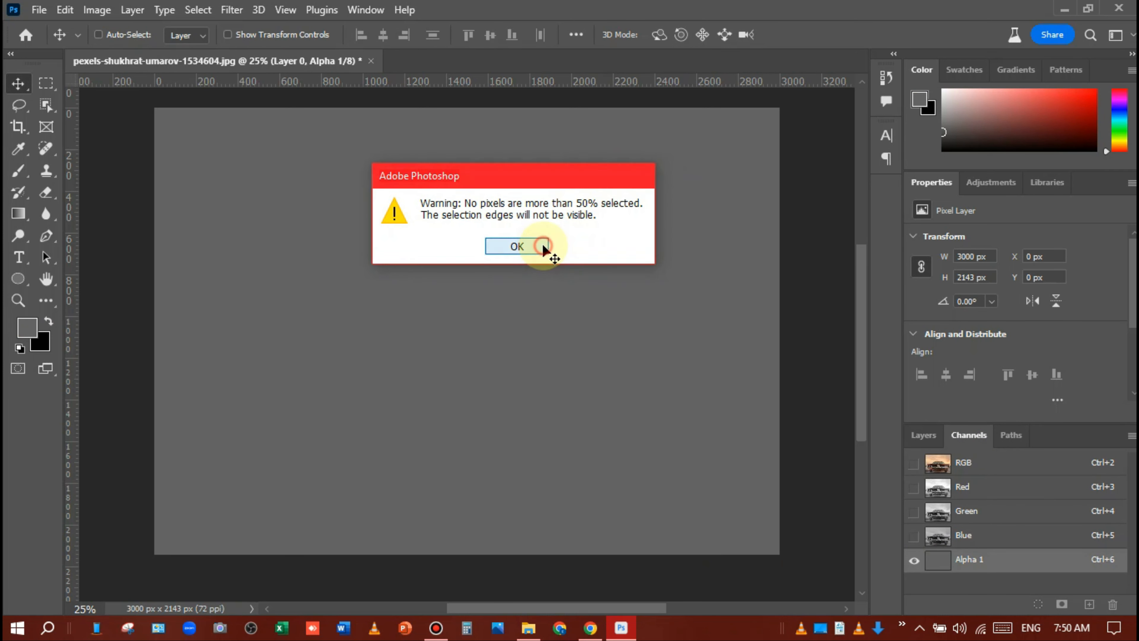
{"action": "left_click", "coordinate": [979, 470]}
Run Generative Fill on the Layer 0 selection with the prompt "pencil drawing"
{"action": "left_click", "coordinate": [374, 577]}
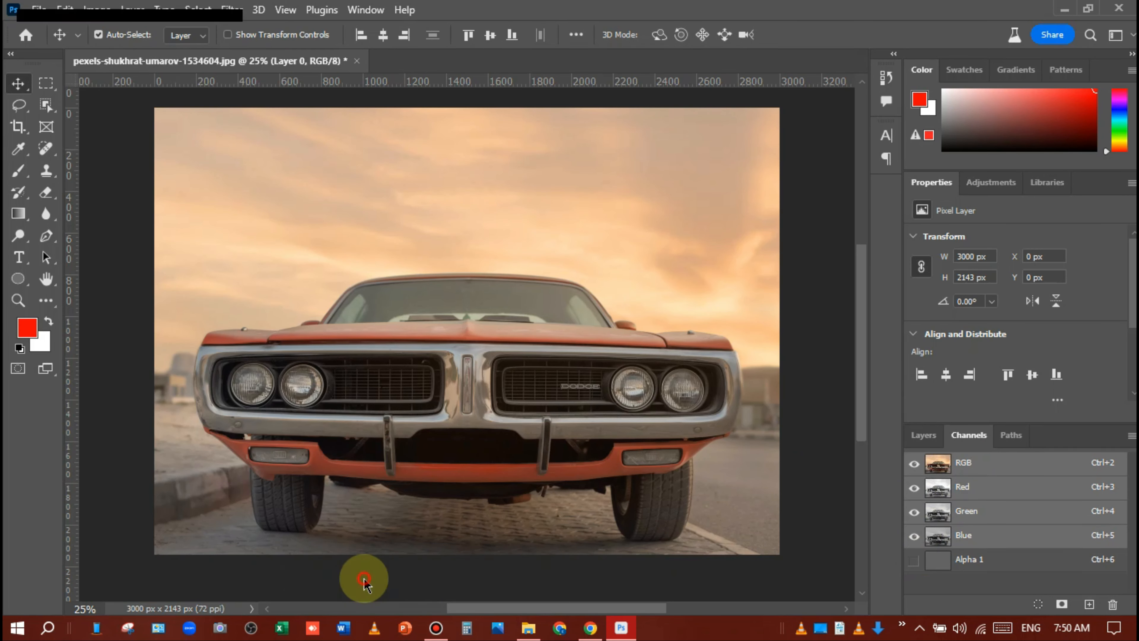
{"action": "type", "text": "pen"}
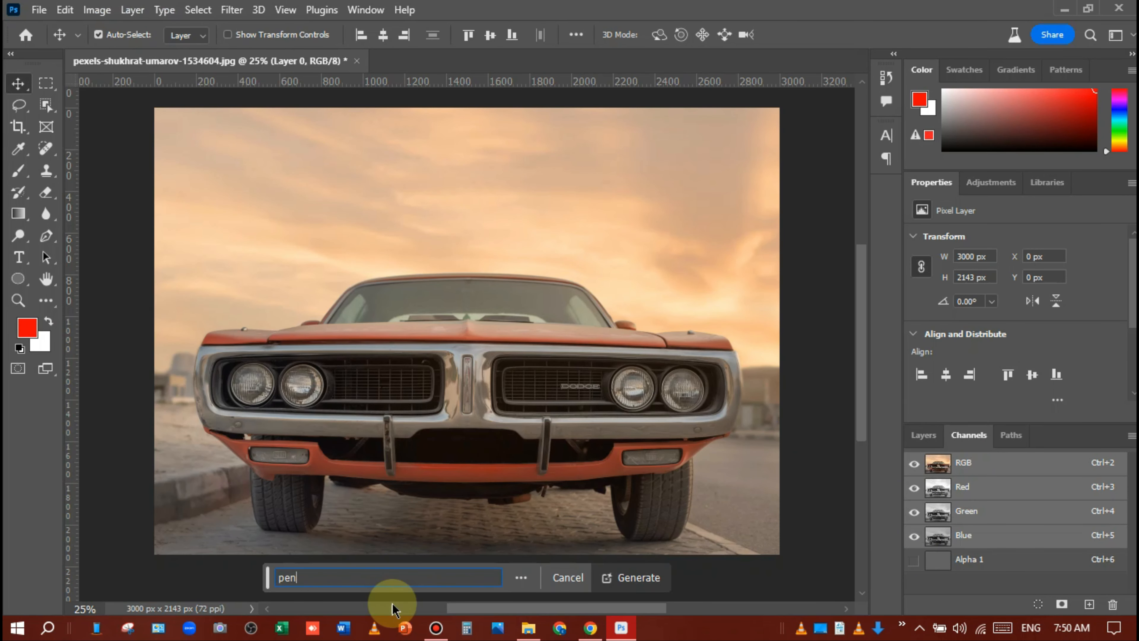
{"action": "type", "text": "cil d"}
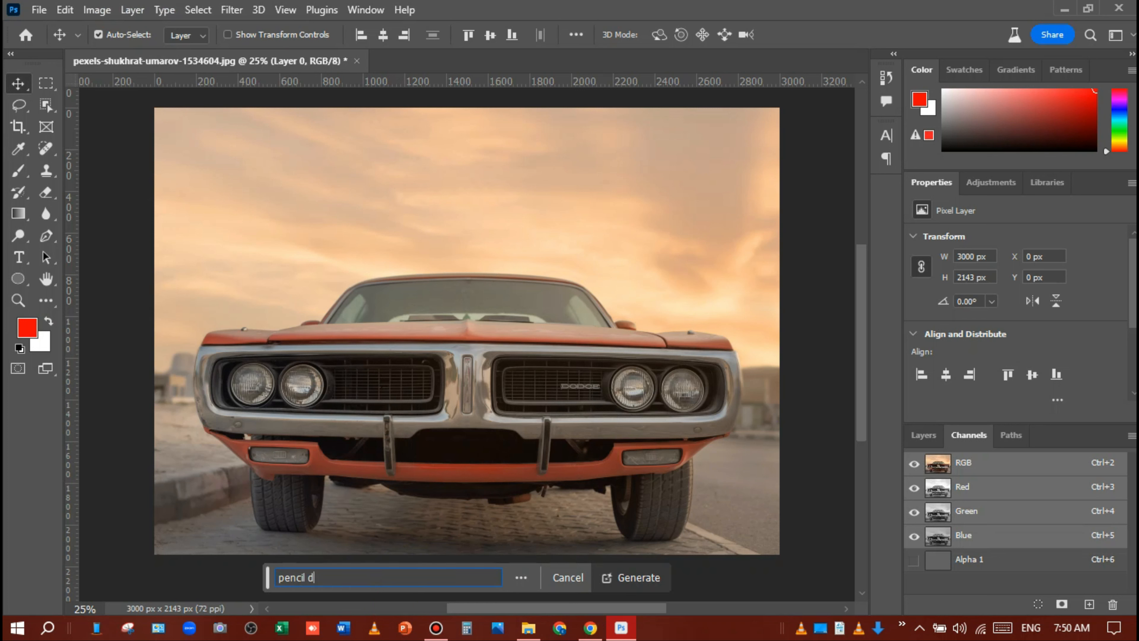
{"action": "type", "text": "il drawing"}
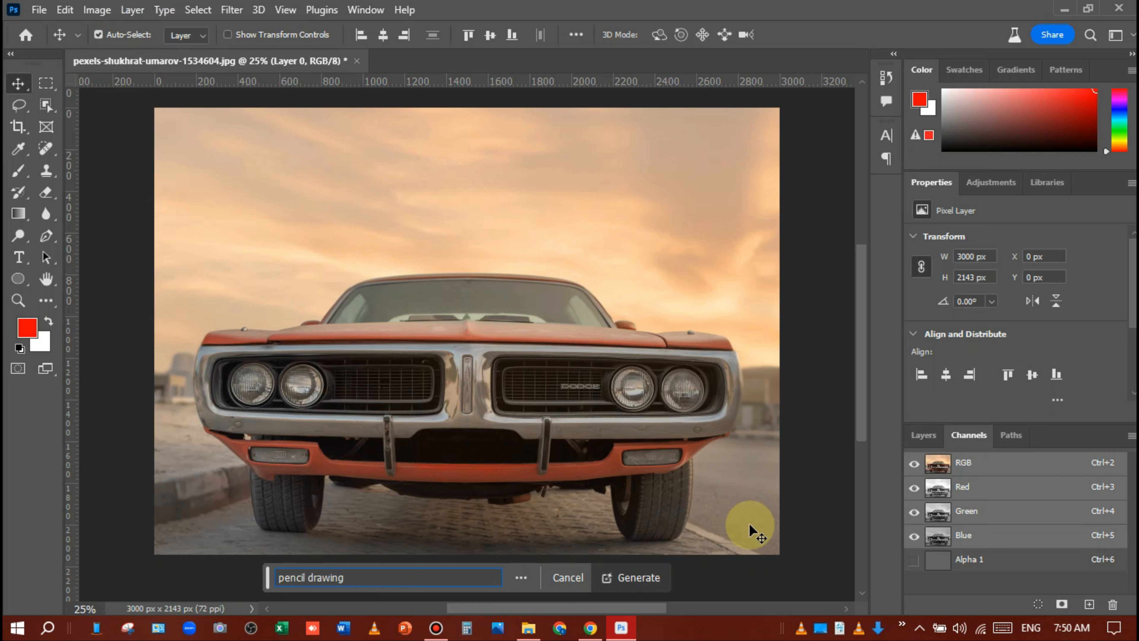
{"action": "left_click", "coordinate": [639, 578]}
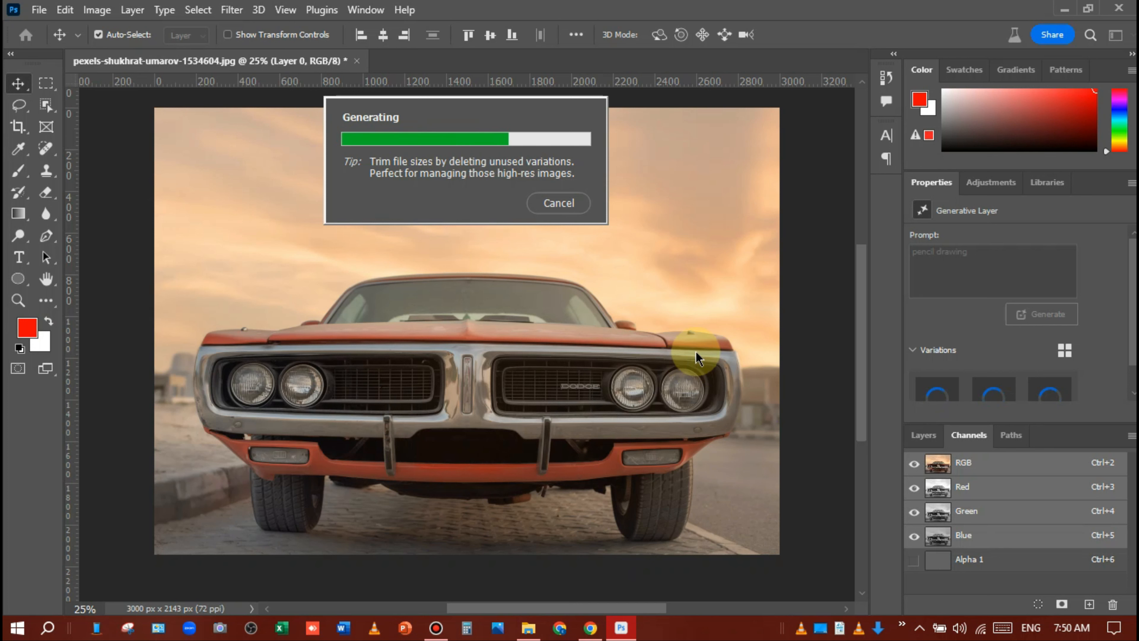
{"action": "scroll", "coordinate": [984, 316], "scroll_direction": "down", "scroll_amount": 1}
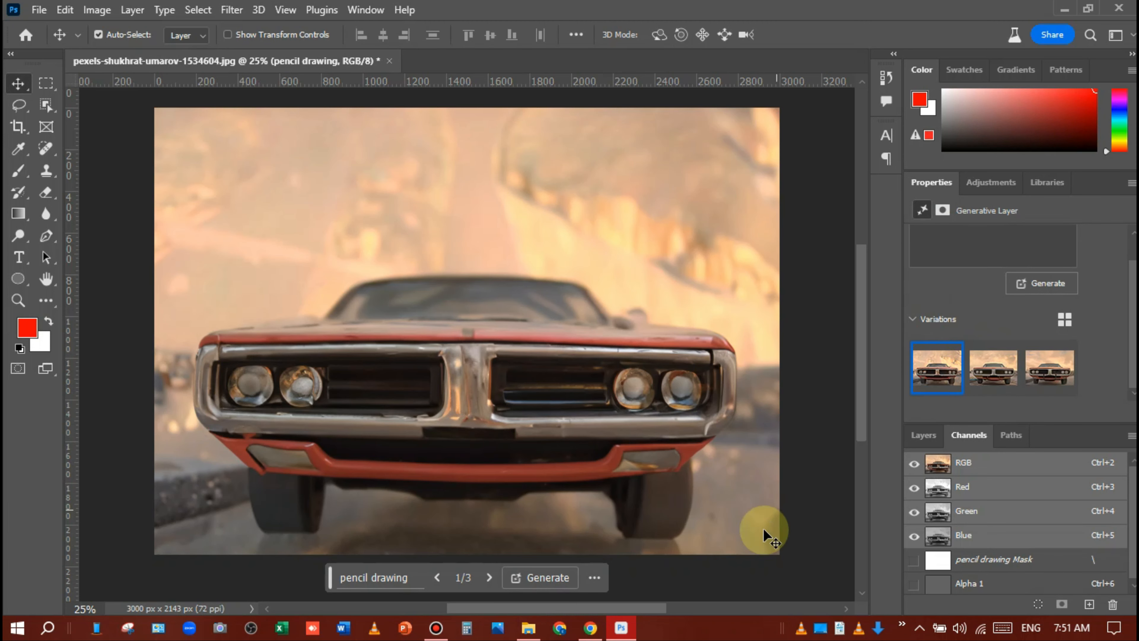
Compare the three generated pencil drawing variations and return to the first one
{"action": "left_click", "coordinate": [489, 577]}
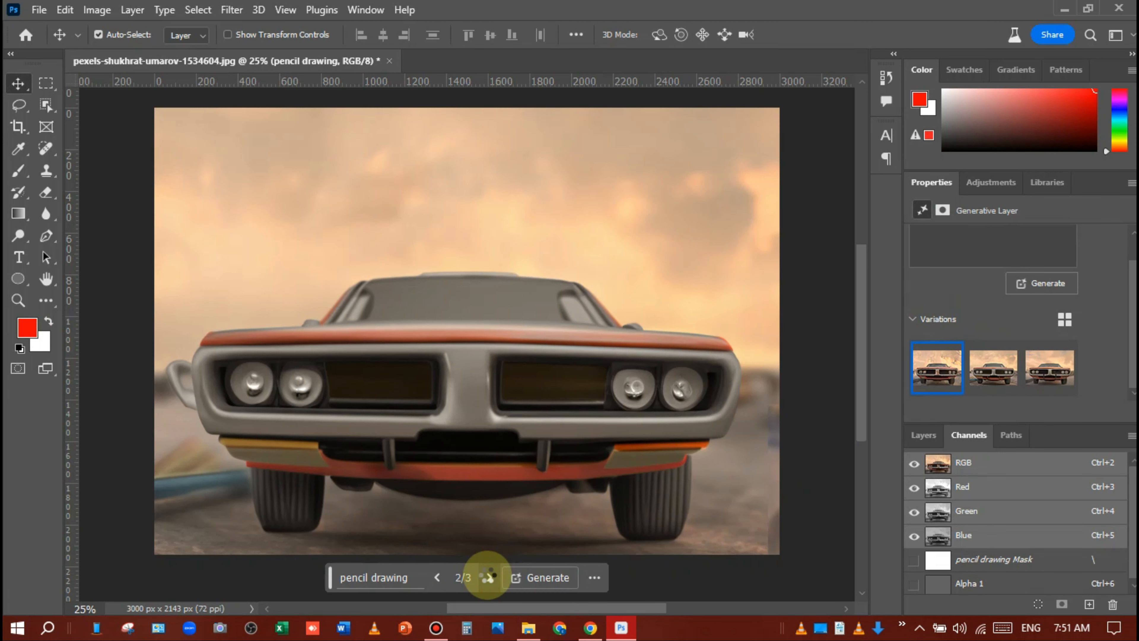
{"action": "left_click", "coordinate": [489, 578]}
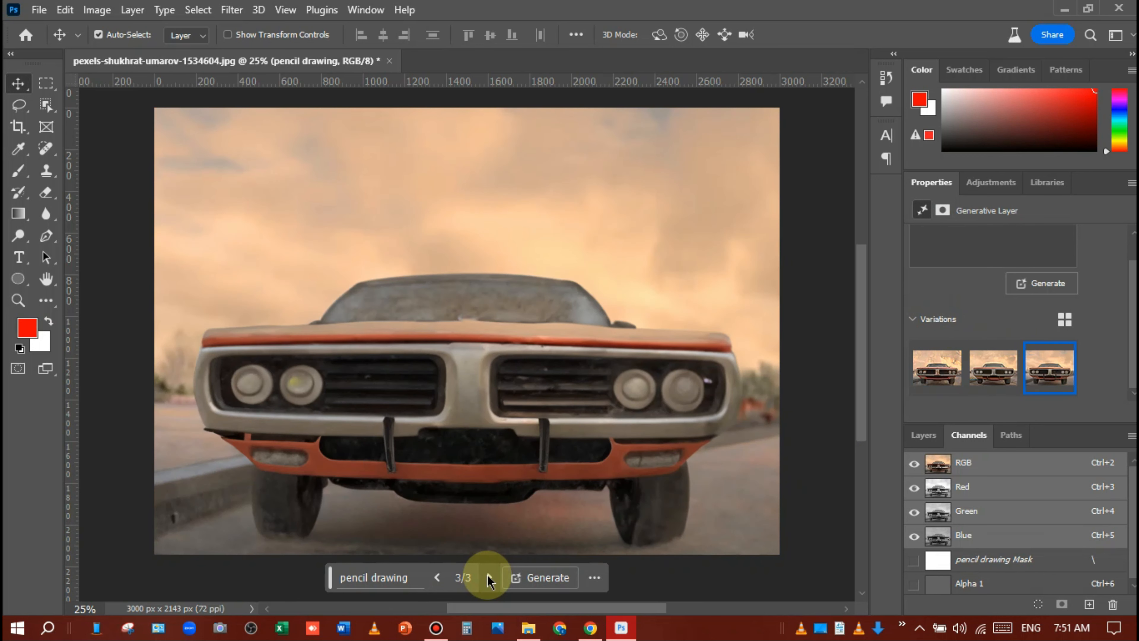
{"action": "left_click", "coordinate": [438, 577]}
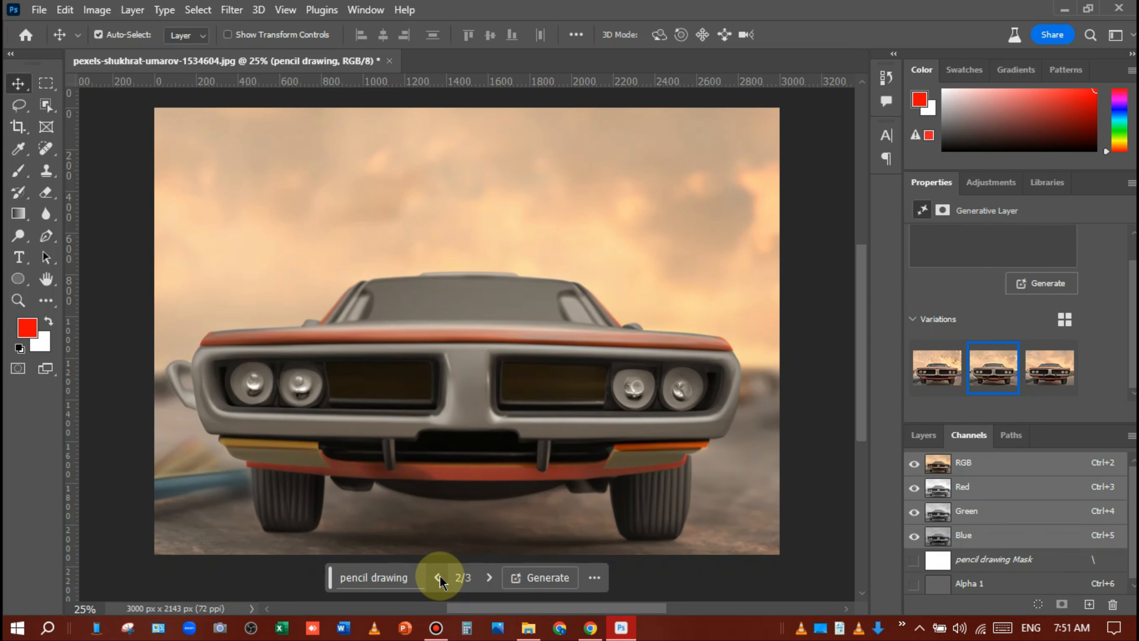
{"action": "left_click", "coordinate": [438, 578]}
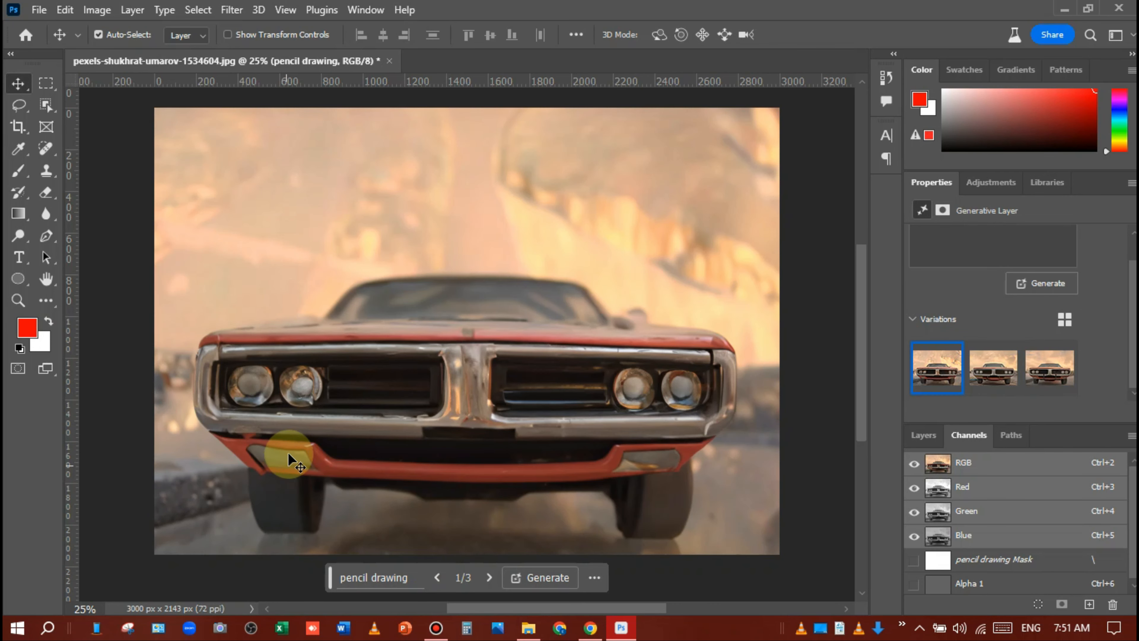
Generate another set of variations from the same "pencil drawing" prompt and choose the third one
{"action": "left_click", "coordinate": [538, 579]}
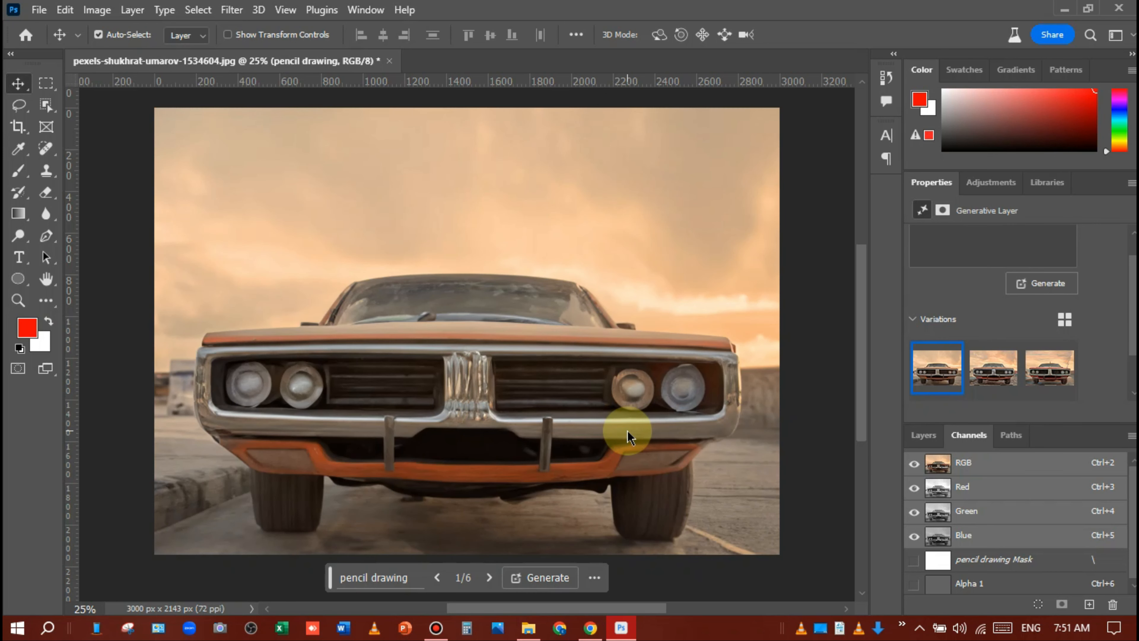
{"action": "left_click", "coordinate": [490, 578]}
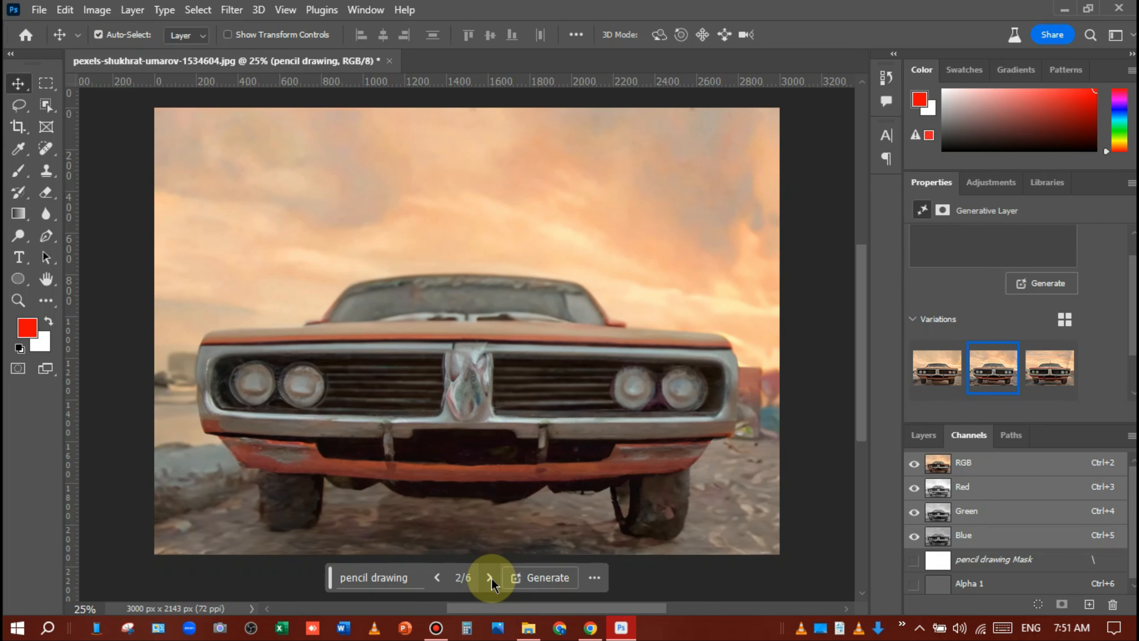
{"action": "left_click", "coordinate": [490, 577]}
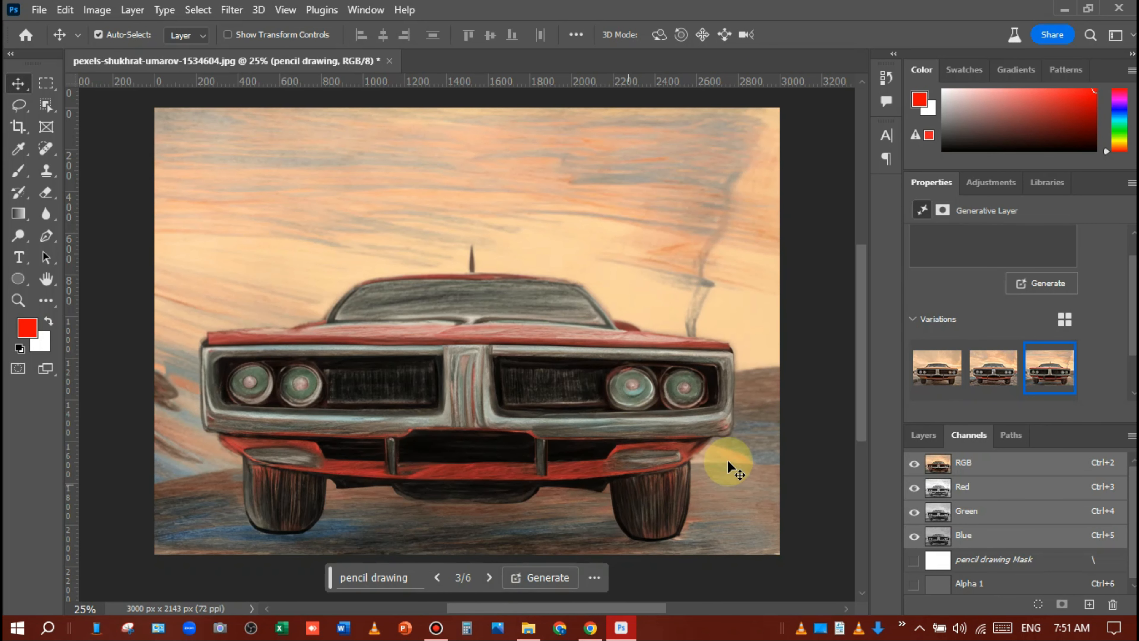
{"action": "scroll", "coordinate": [640, 443], "scroll_direction": "down", "scroll_amount": 1}
{"action": "scroll", "coordinate": [640, 443], "scroll_direction": "up", "scroll_amount": 1}
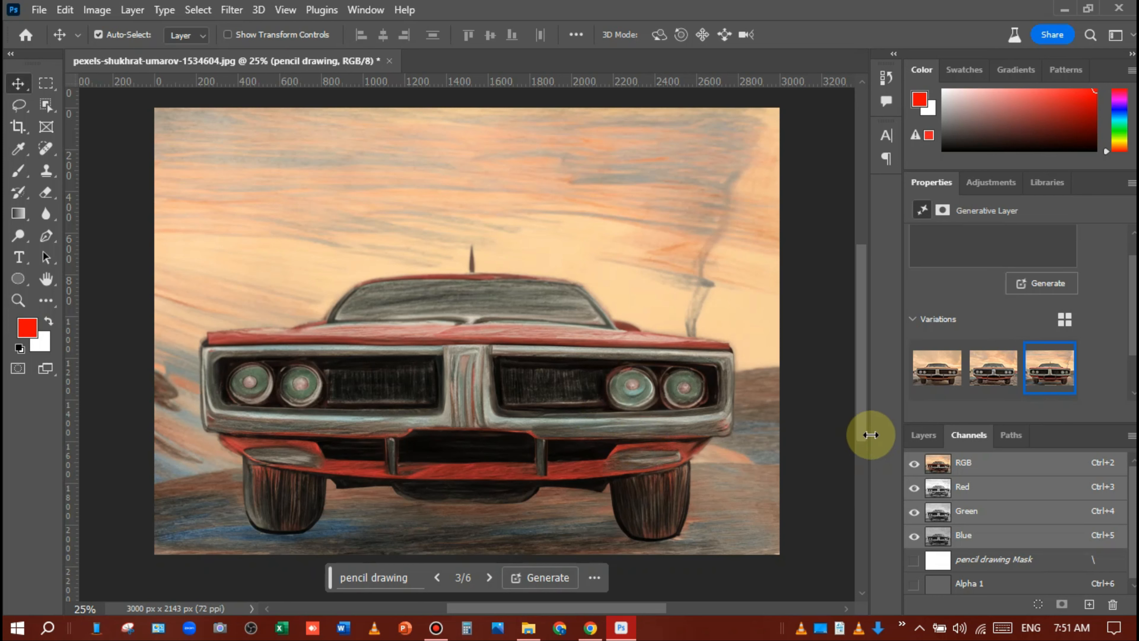
Compare the pencil drawing with the original photo by switching its layer off and on again
{"action": "left_click", "coordinate": [924, 435]}
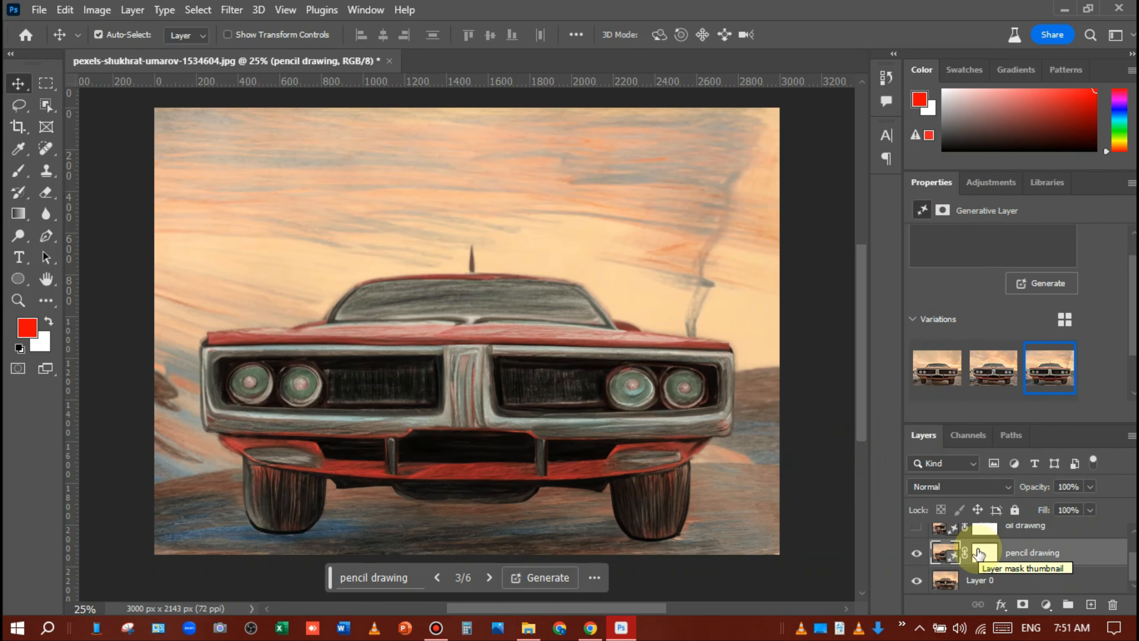
{"action": "scroll", "coordinate": [920, 561], "scroll_direction": "down", "scroll_amount": 1}
{"action": "left_click", "coordinate": [917, 555]}
{"action": "left_click", "coordinate": [917, 555]}
Show the oil drawing and crayon drawing layers again, and minimize the Photoshop window
{"action": "left_click", "coordinate": [917, 526]}
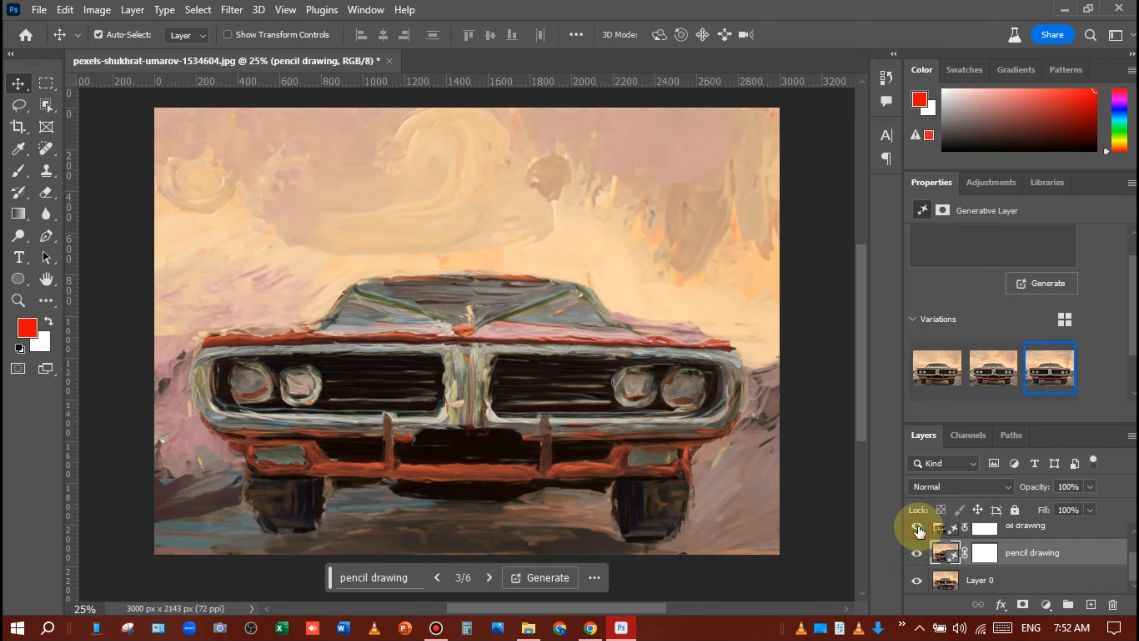
{"action": "scroll", "coordinate": [918, 554], "scroll_direction": "up", "scroll_amount": 1}
{"action": "left_click", "coordinate": [916, 527]}
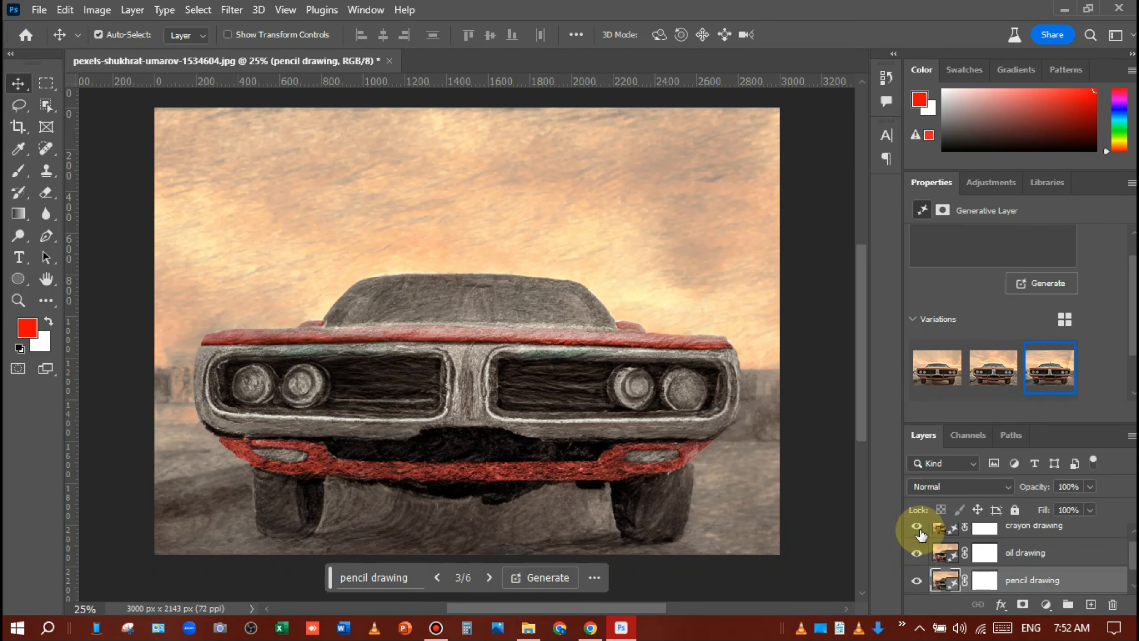
{"action": "scroll", "coordinate": [1017, 535], "scroll_direction": "down", "scroll_amount": 1}
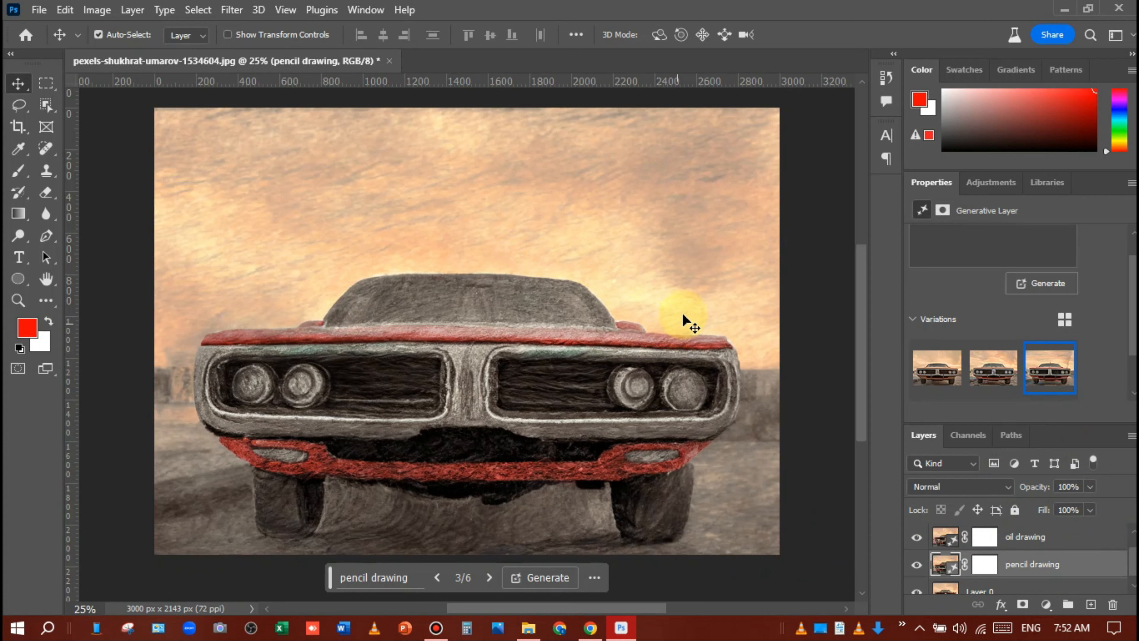
{"action": "left_click", "coordinate": [1063, 10]}
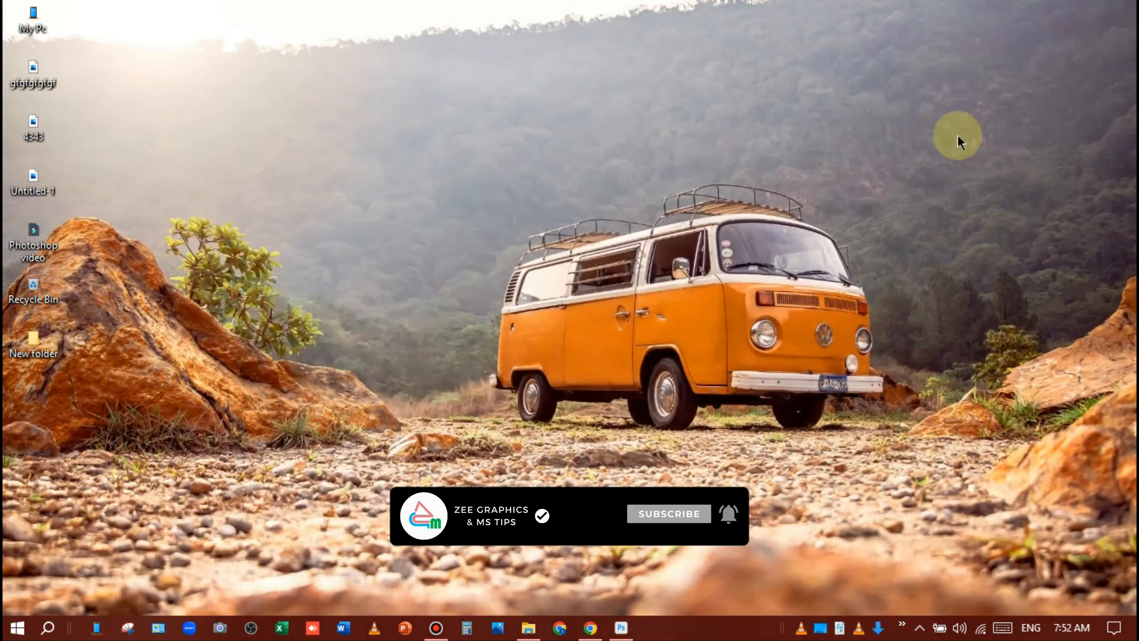